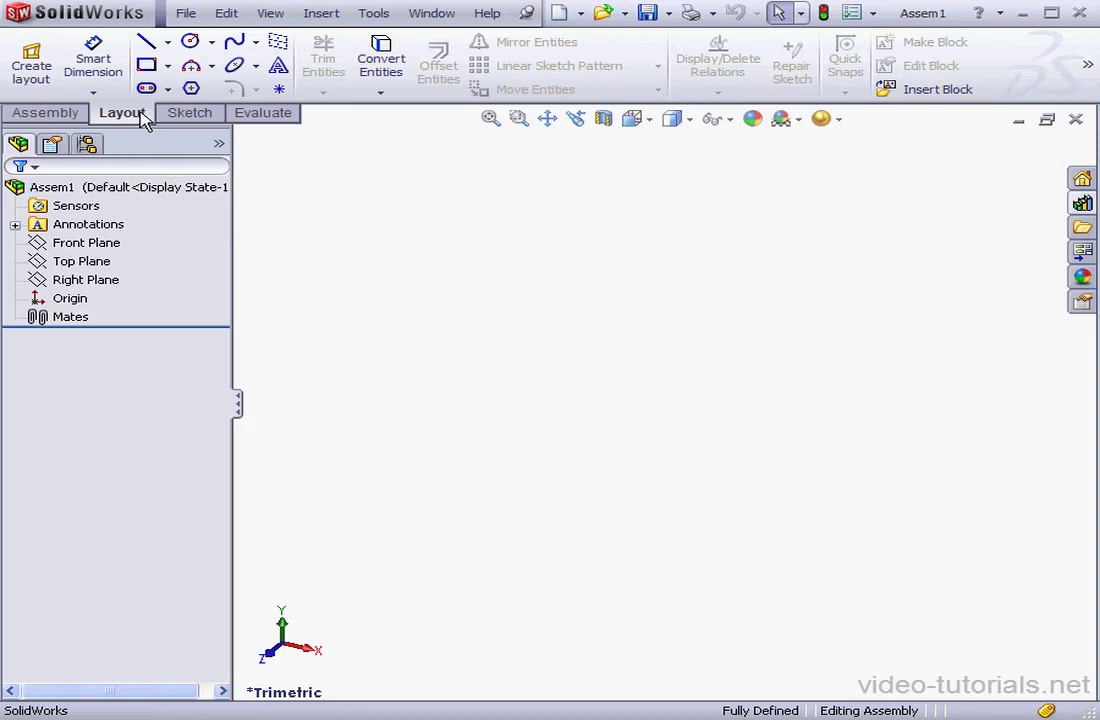
Step: Create a layout in the assembly and orient the view normal to the Front Plane
{"action": "left_click", "coordinate": [32, 65]}
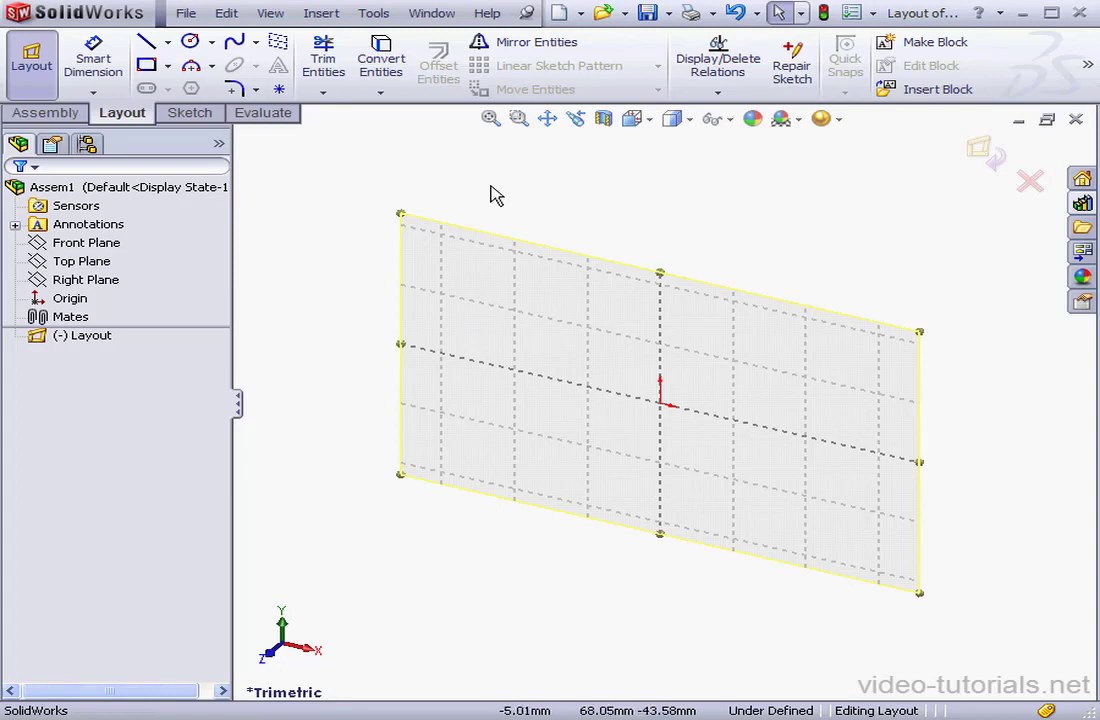
{"action": "left_click", "coordinate": [108, 244]}
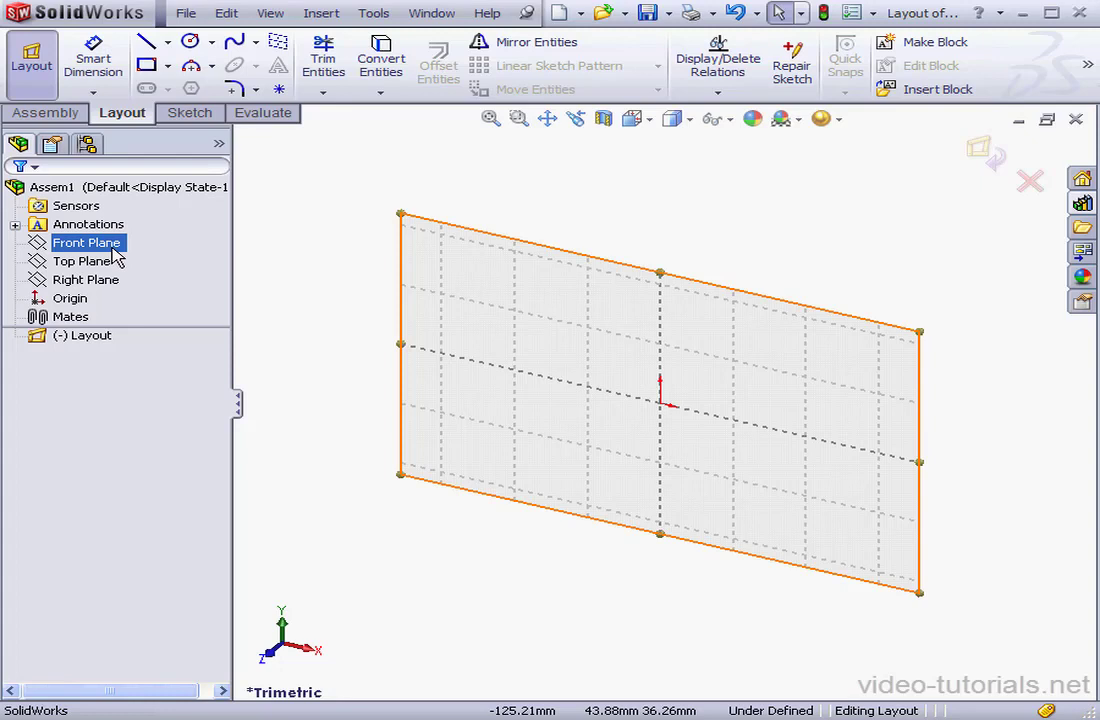
{"action": "left_click", "coordinate": [645, 119]}
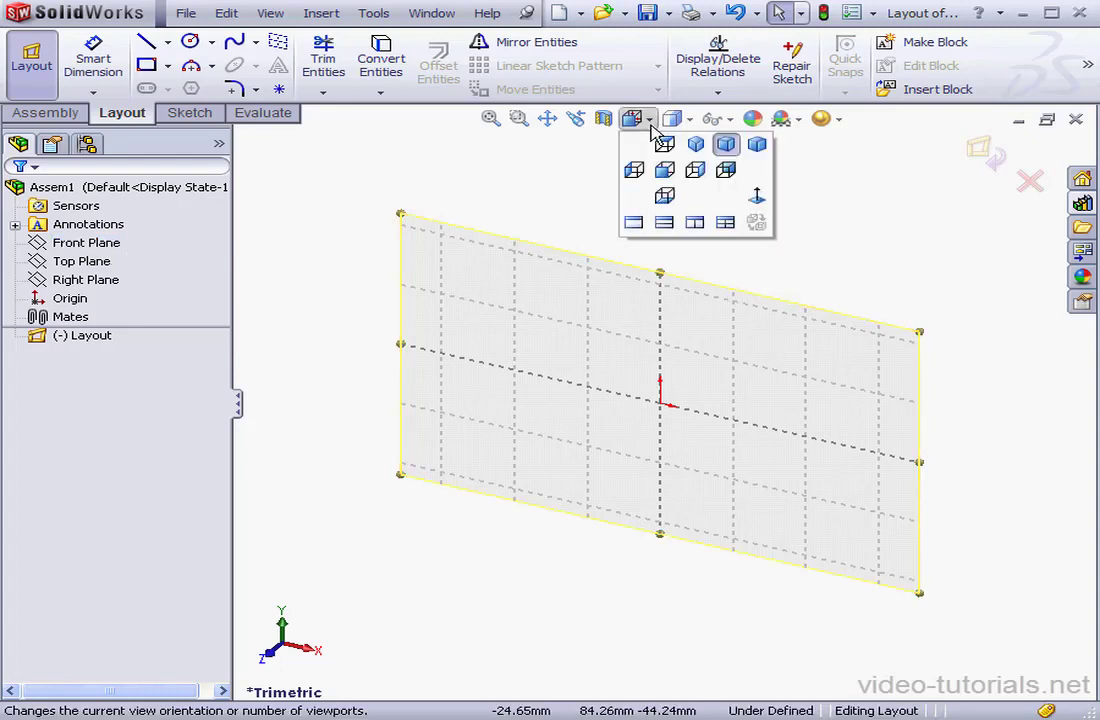
{"action": "left_click", "coordinate": [753, 195]}
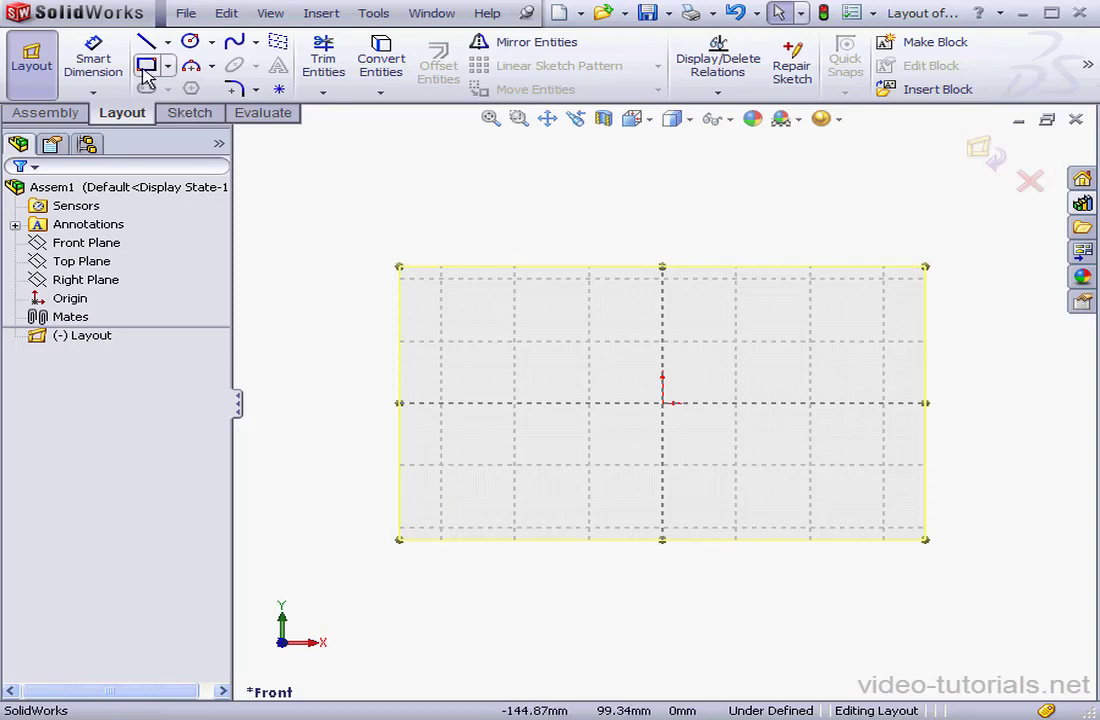
Step: Sketch a horizontal corner rectangle about 80 mm wide at the Front Plane's upper left and a separate tall vertical rectangle at its lower right
{"action": "left_click", "coordinate": [146, 64]}
{"action": "left_click", "coordinate": [380, 285]}
{"action": "left_click", "coordinate": [617, 343]}
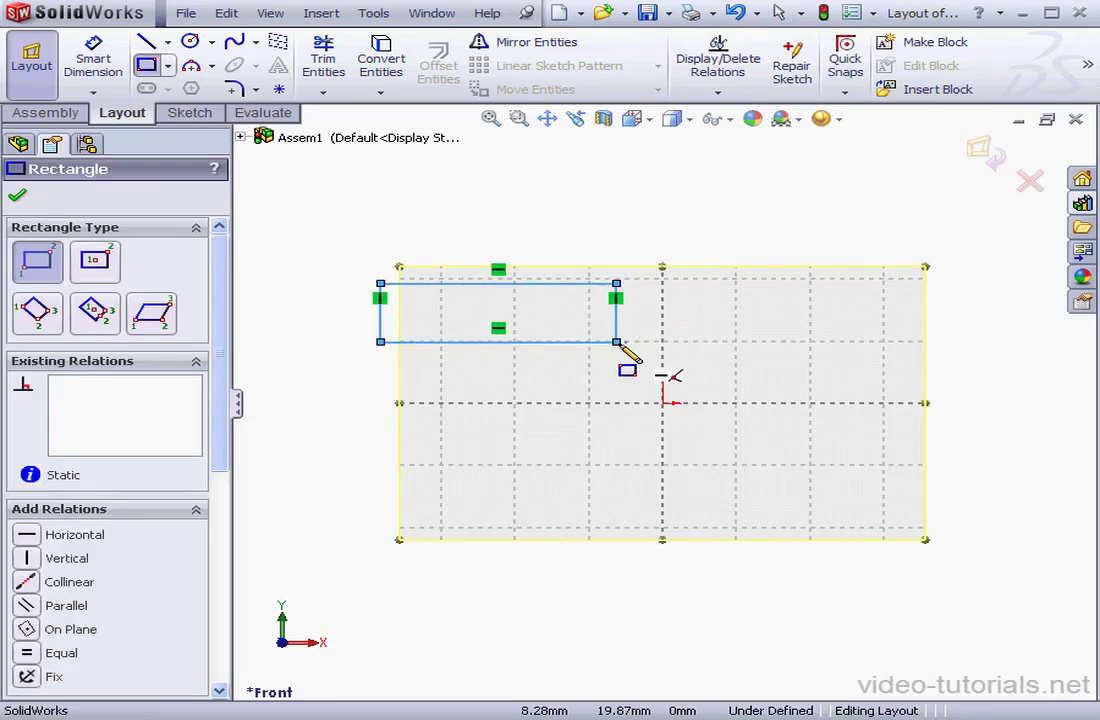
{"action": "left_click", "coordinate": [757, 369]}
{"action": "left_click", "coordinate": [834, 584]}
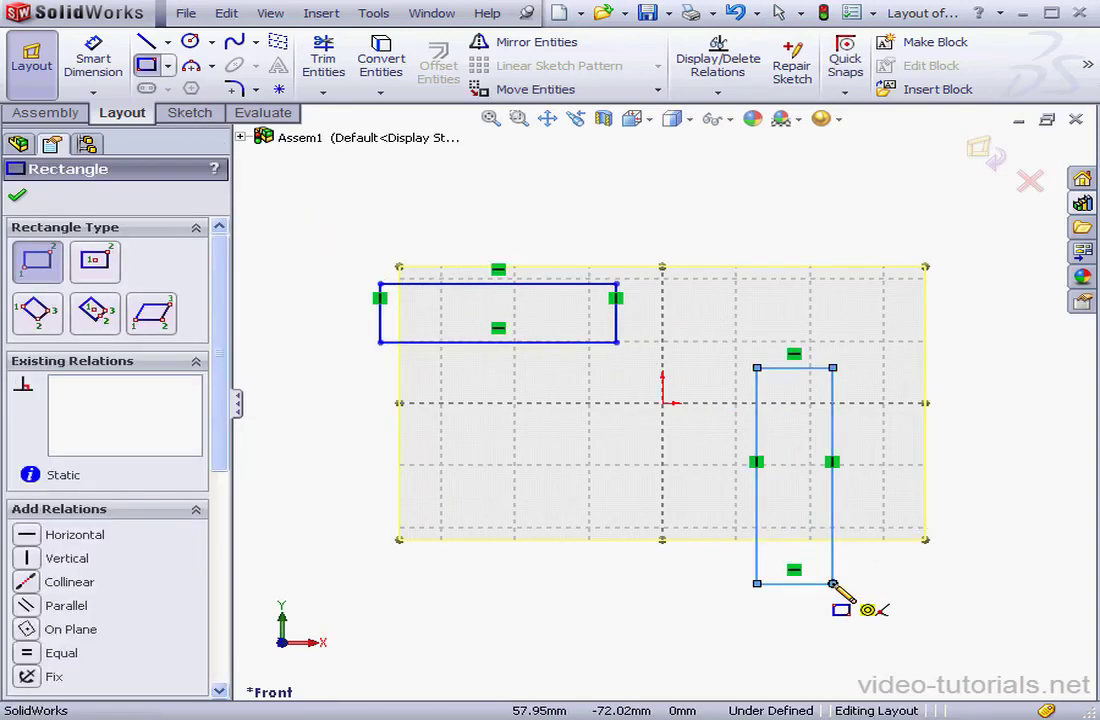
Step: Draw a horizontal centerline from the midpoint of the horizontal rectangle's left edge through to a point beyond its right edge
{"action": "left_click", "coordinate": [166, 42]}
{"action": "left_click", "coordinate": [160, 85]}
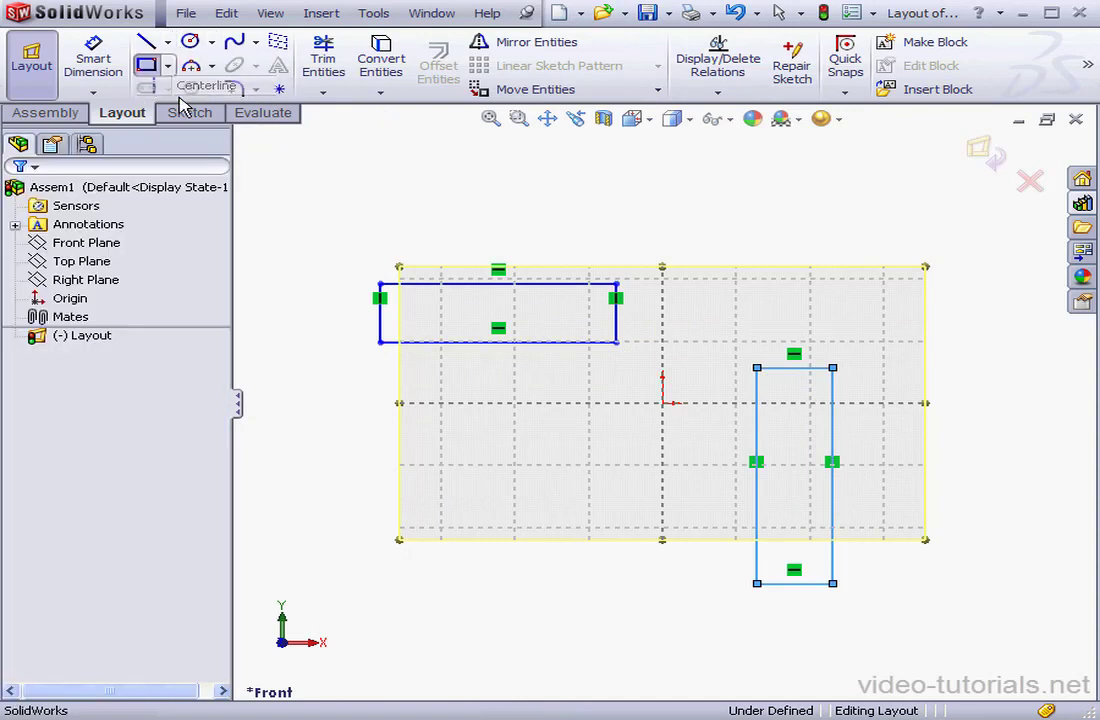
{"action": "left_click", "coordinate": [380, 313]}
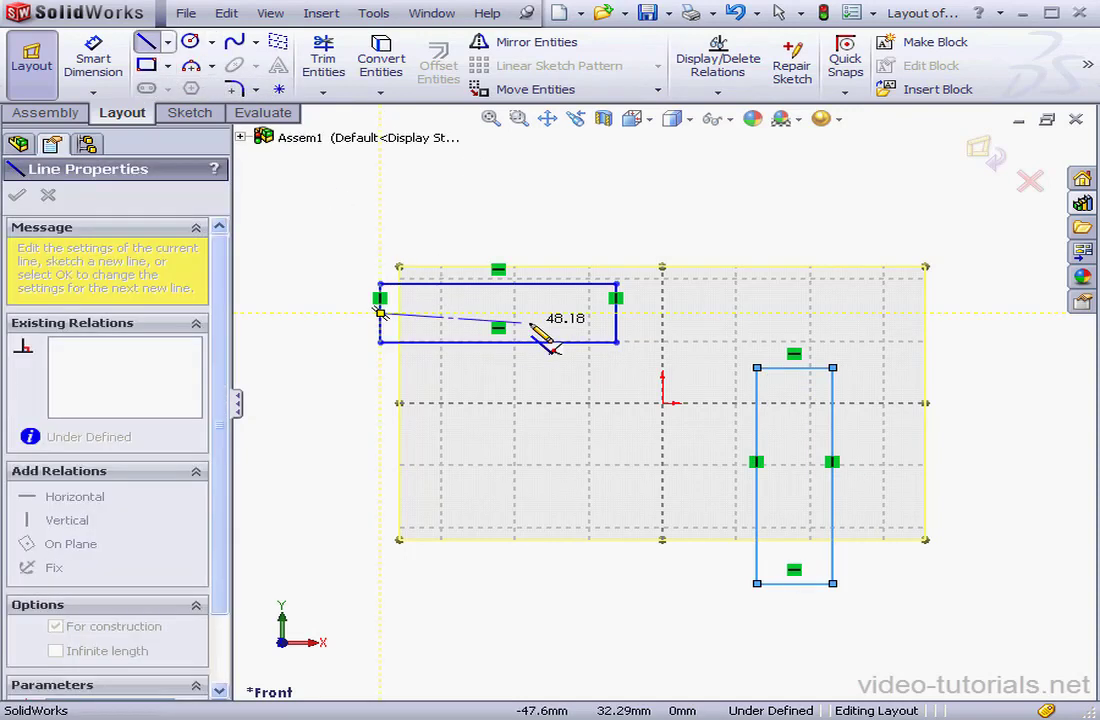
{"action": "left_click", "coordinate": [672, 313]}
{"action": "right_click", "coordinate": [830, 330]}
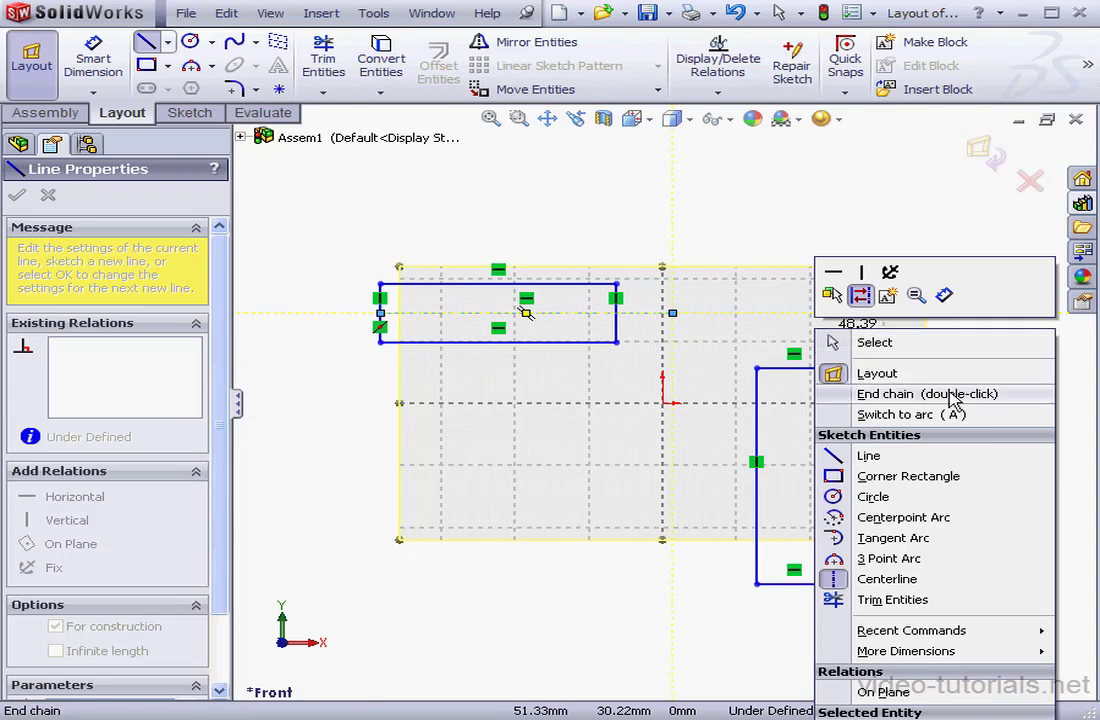
{"action": "left_click", "coordinate": [910, 393]}
Step: Draw a vertical centerline from the midpoint of the vertical rectangle's bottom edge up past its top edge, level with the other centerline
{"action": "left_click", "coordinate": [795, 582]}
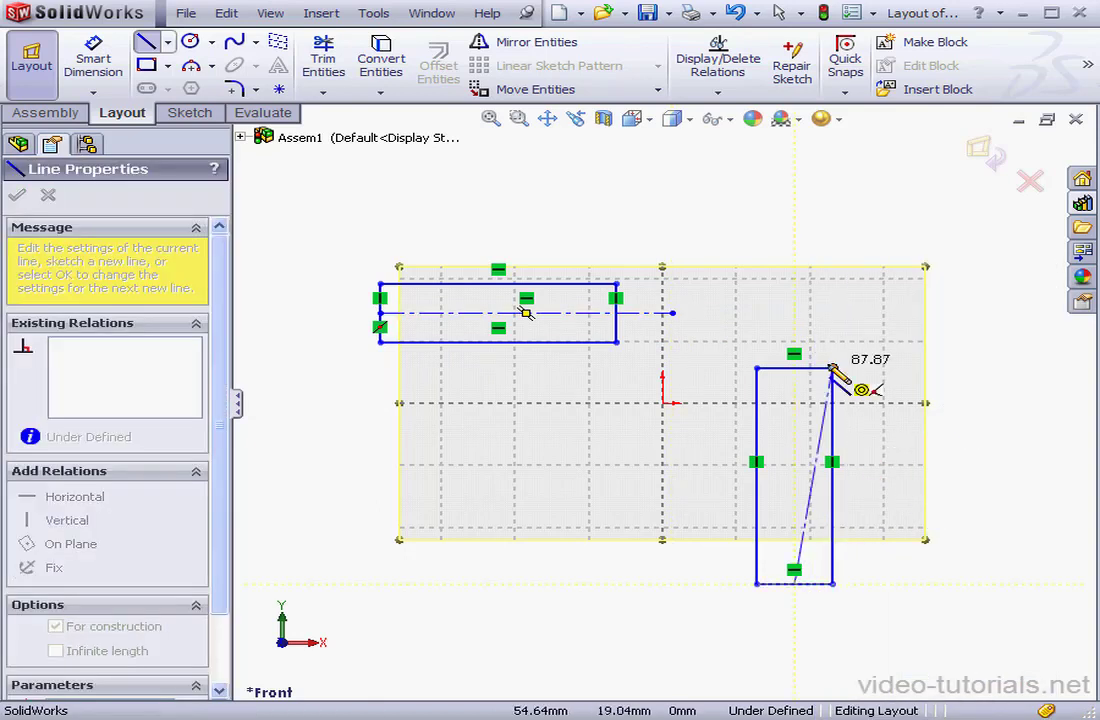
{"action": "left_click", "coordinate": [795, 313]}
{"action": "right_click", "coordinate": [878, 316]}
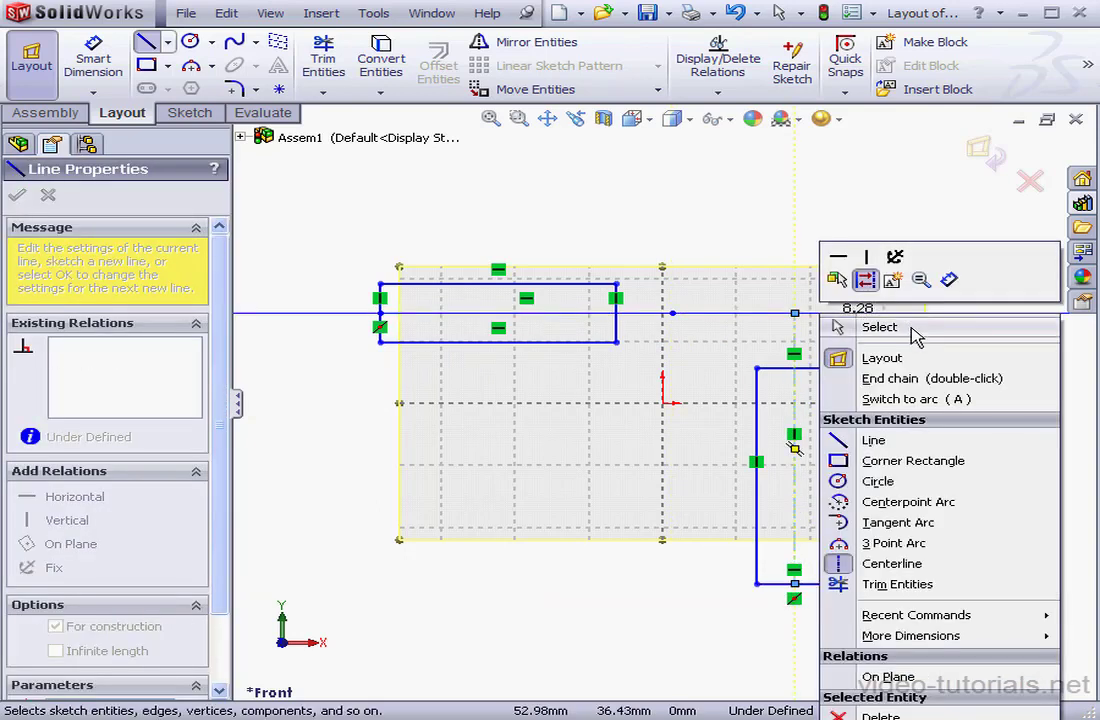
{"action": "left_click", "coordinate": [913, 330]}
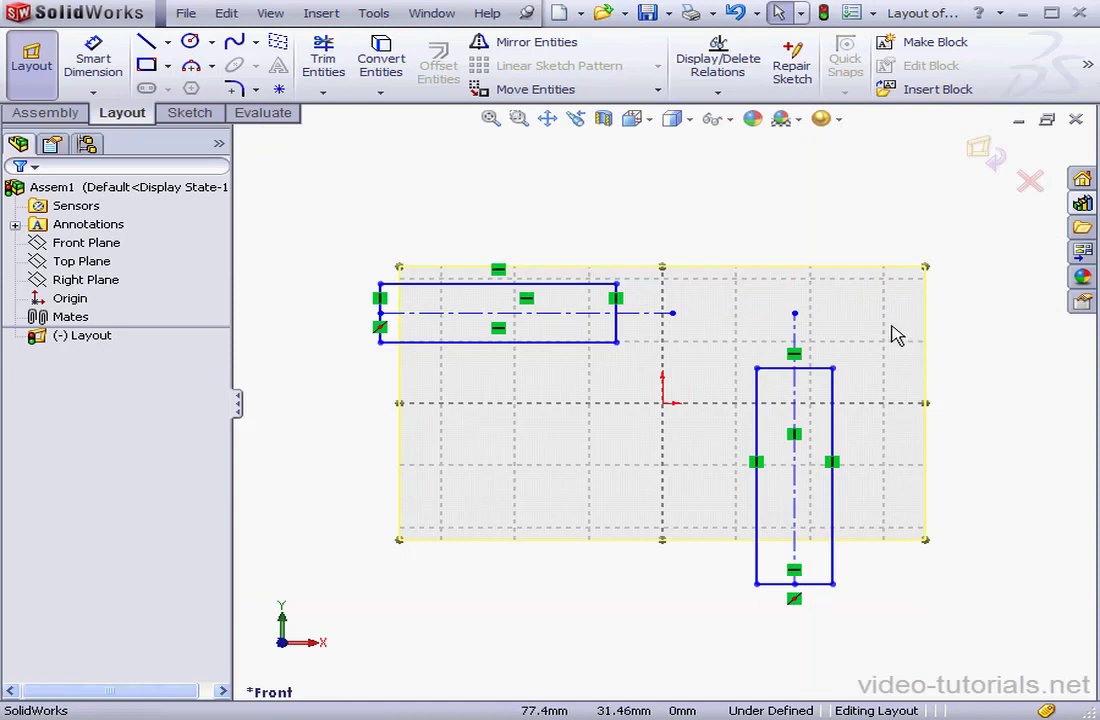
Step: Make a block from the horizontal rectangle and its centerline
{"action": "left_click", "coordinate": [940, 44]}
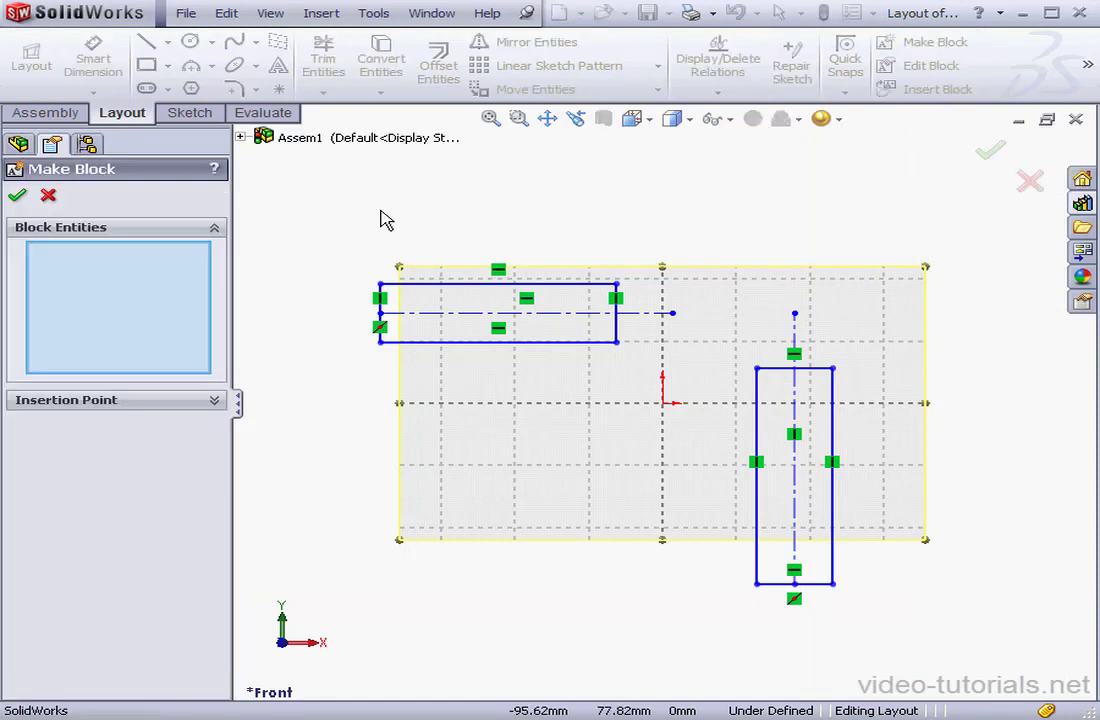
{"action": "left_click_drag", "start_coordinate": [320, 245], "coordinate": [724, 376]}
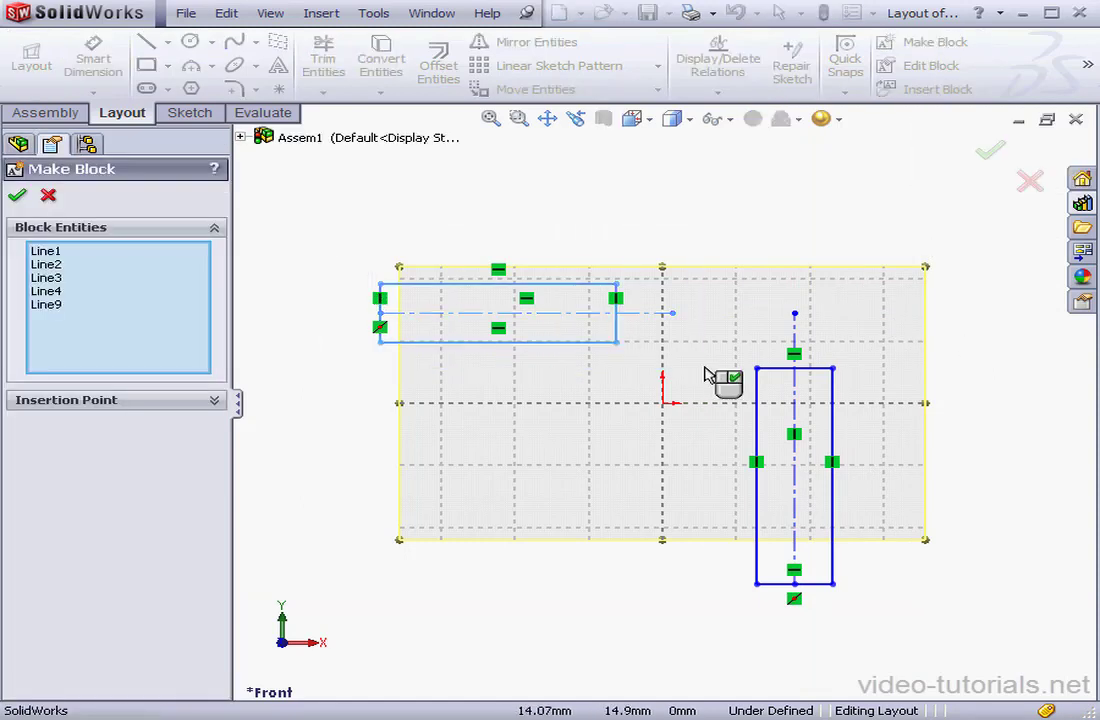
{"action": "left_click", "coordinate": [18, 196]}
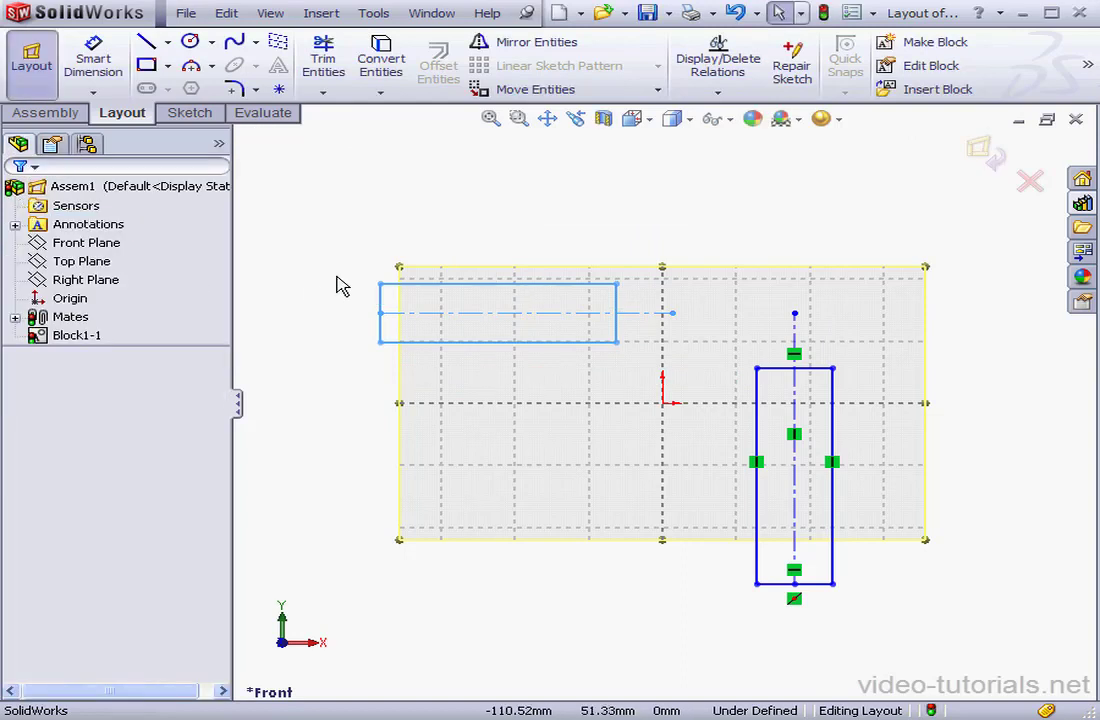
{"action": "left_click", "coordinate": [733, 219]}
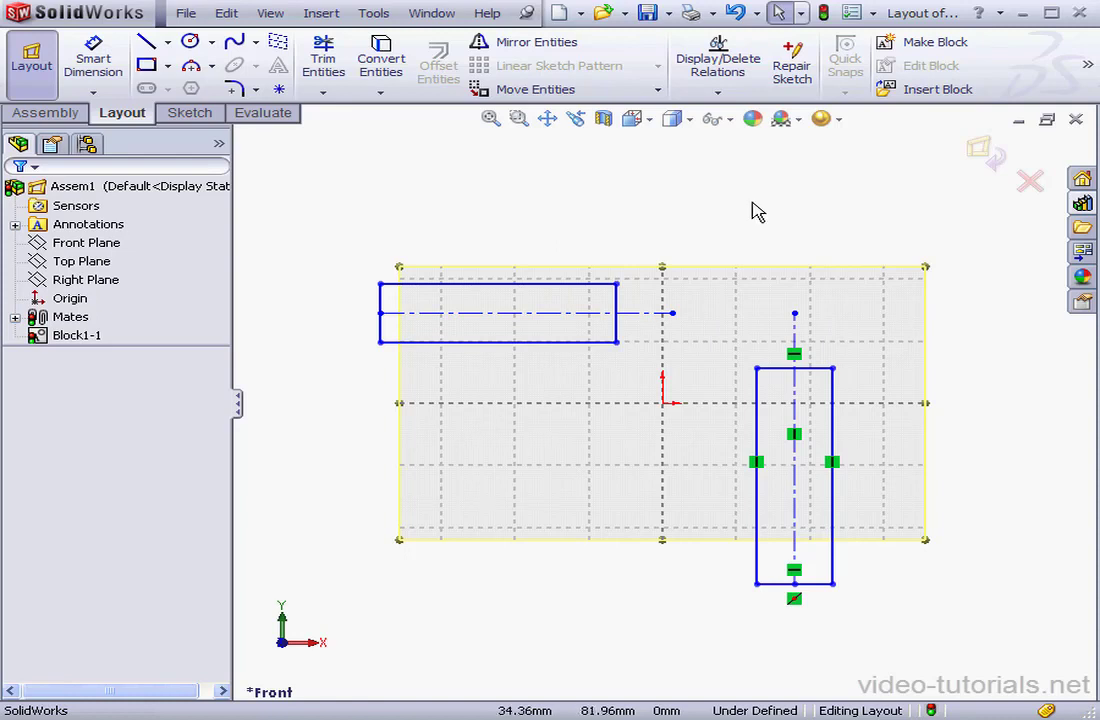
Step: Make a second block from the vertical rectangle and its centerline
{"action": "left_click", "coordinate": [945, 45]}
{"action": "left_click_drag", "start_coordinate": [727, 295], "coordinate": [893, 620]}
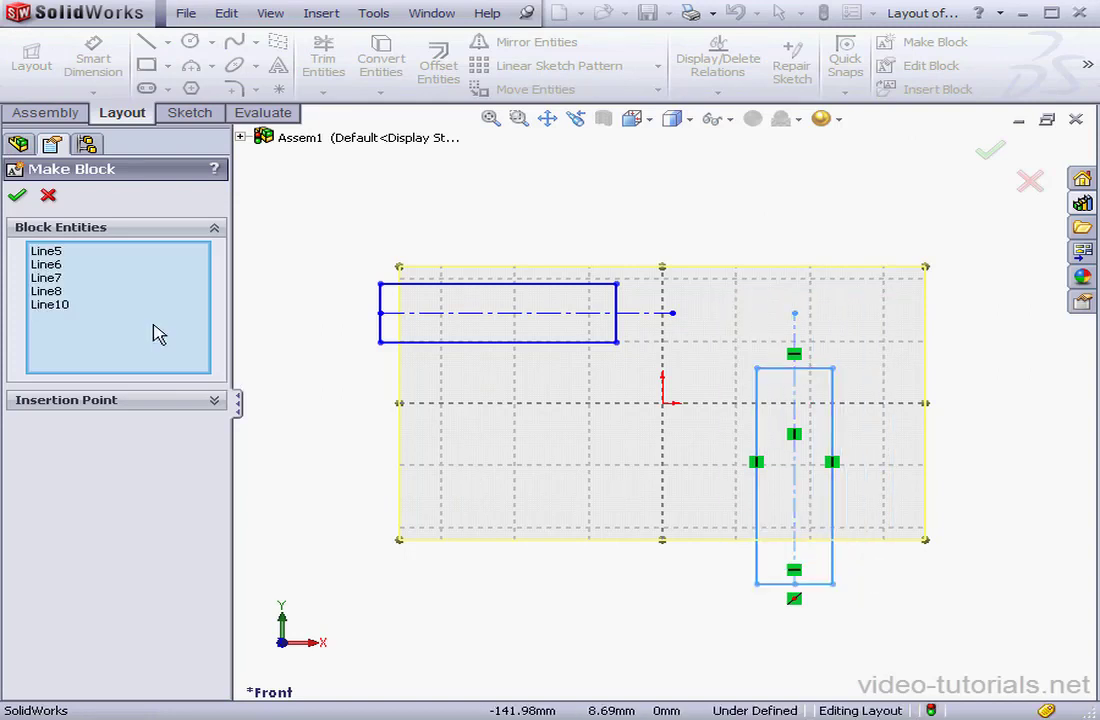
{"action": "left_click", "coordinate": [17, 196]}
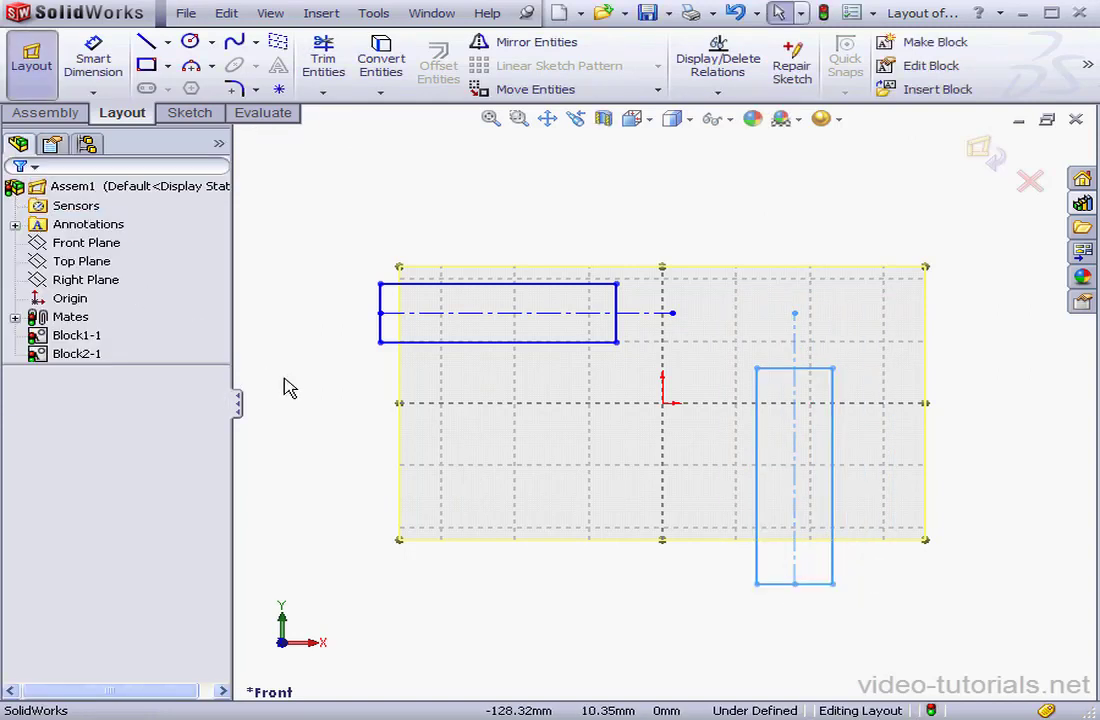
{"action": "left_click", "coordinate": [345, 392]}
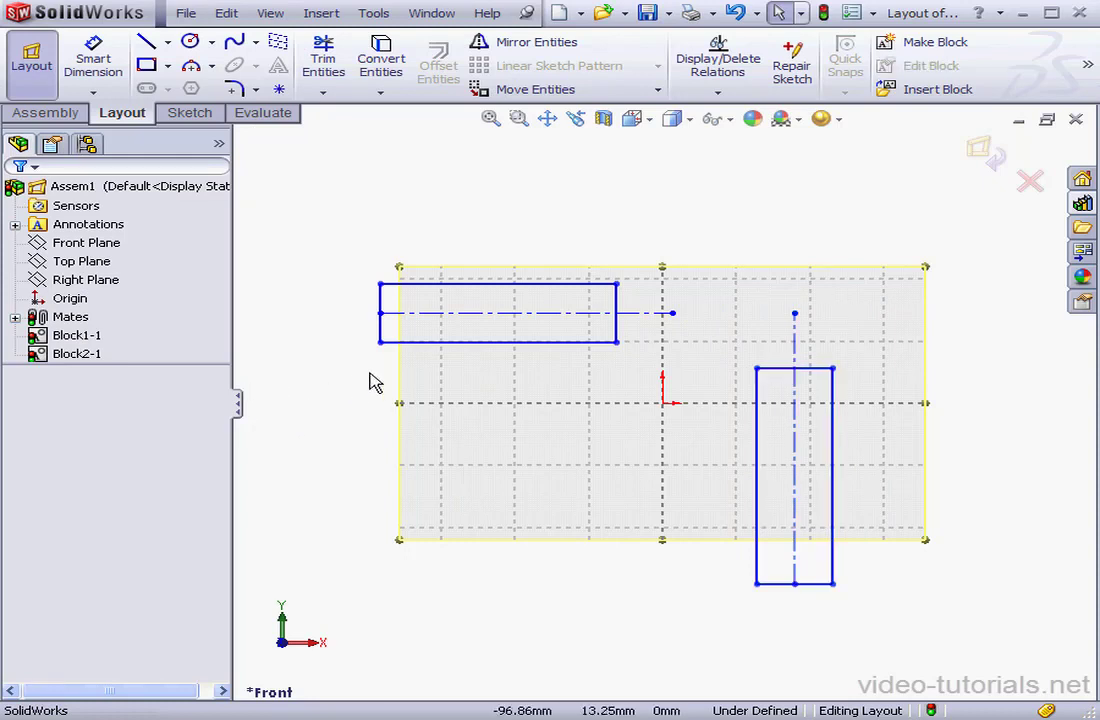
Step: Fix the lower-left corner of the horizontal block and add a Horizontal relation to its bottom edge
{"action": "left_click", "coordinate": [388, 357]}
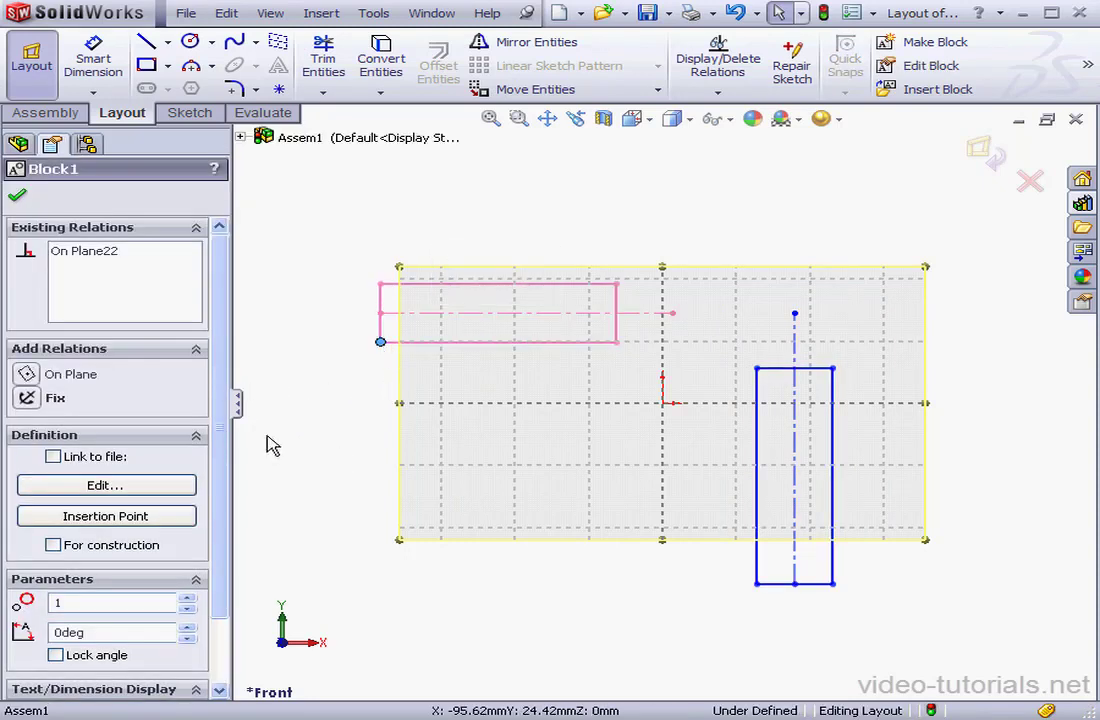
{"action": "left_click", "coordinate": [45, 404]}
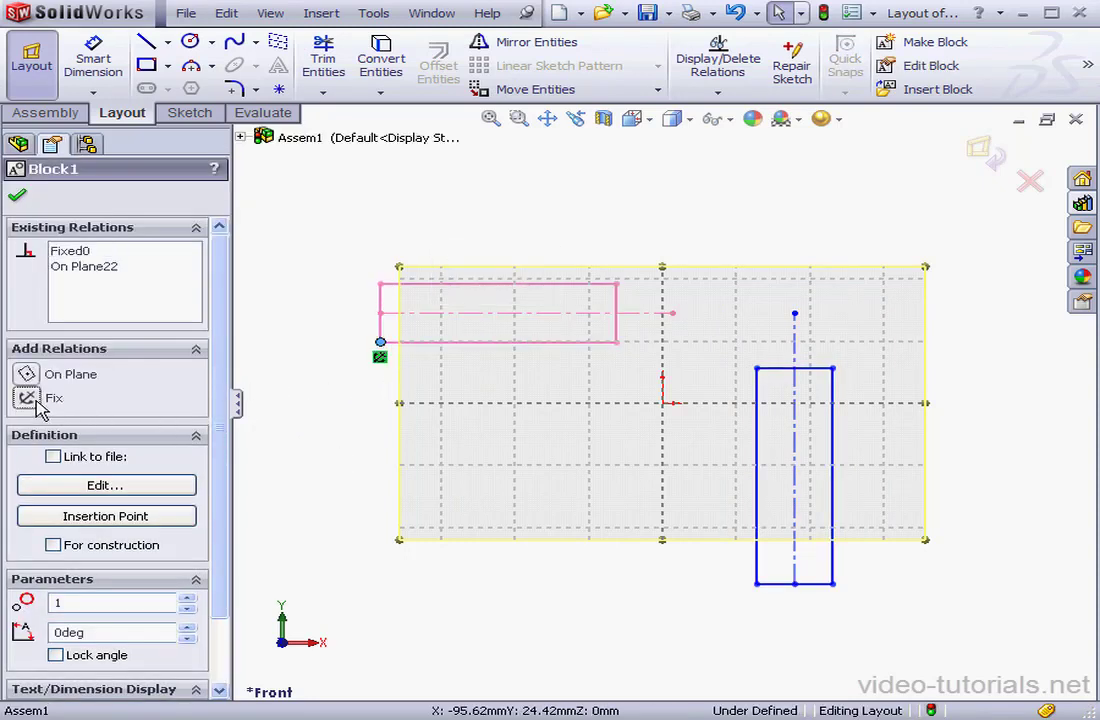
{"action": "left_click", "coordinate": [17, 196]}
{"action": "left_click", "coordinate": [488, 344]}
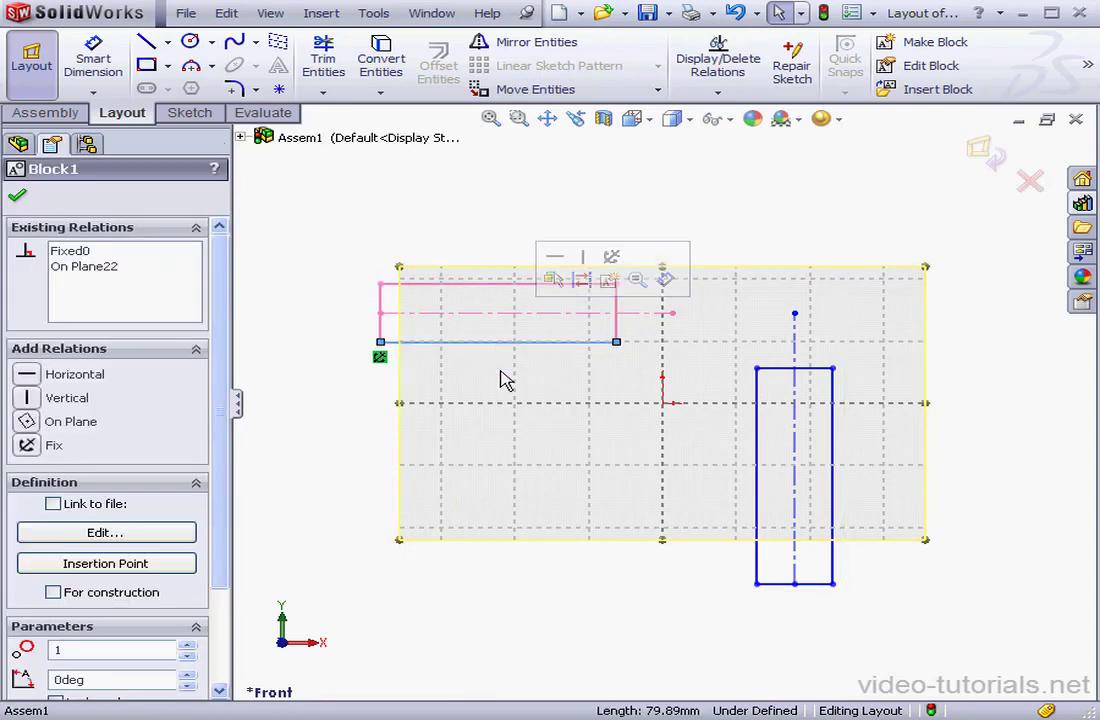
{"action": "left_click", "coordinate": [27, 377]}
{"action": "left_click", "coordinate": [18, 196]}
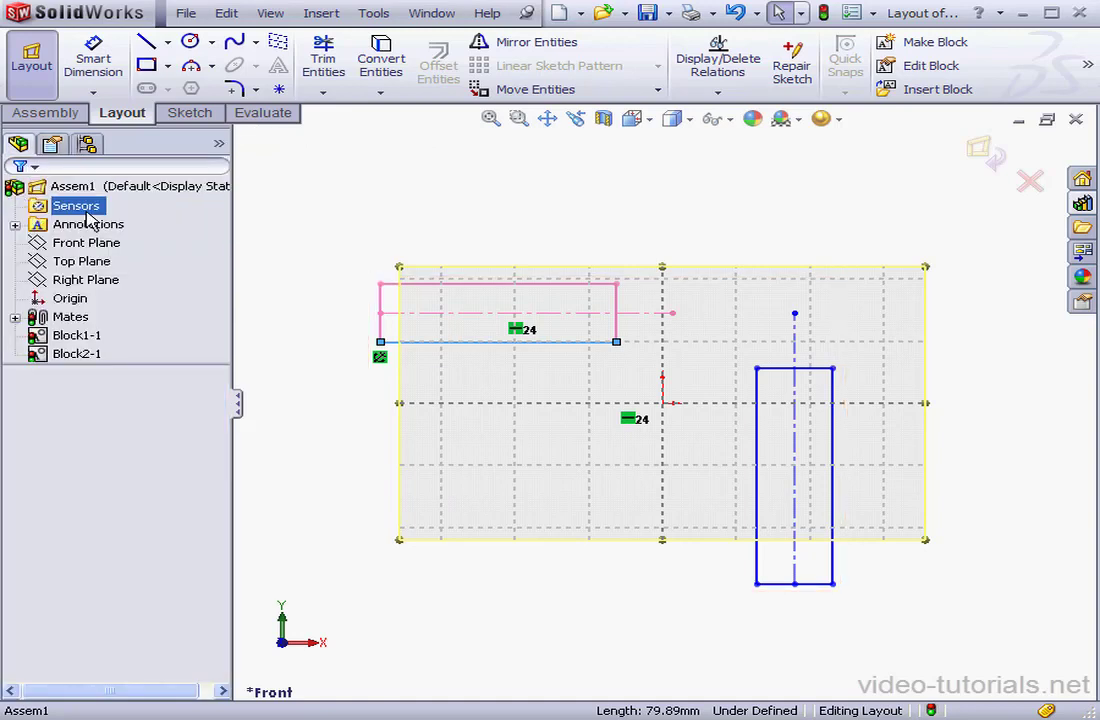
Step: Join the vertical block's upper centerline endpoint to the fixed block's right centerline endpoint and swing it up to the right
{"action": "left_click_drag", "start_coordinate": [797, 316], "coordinate": [675, 316]}
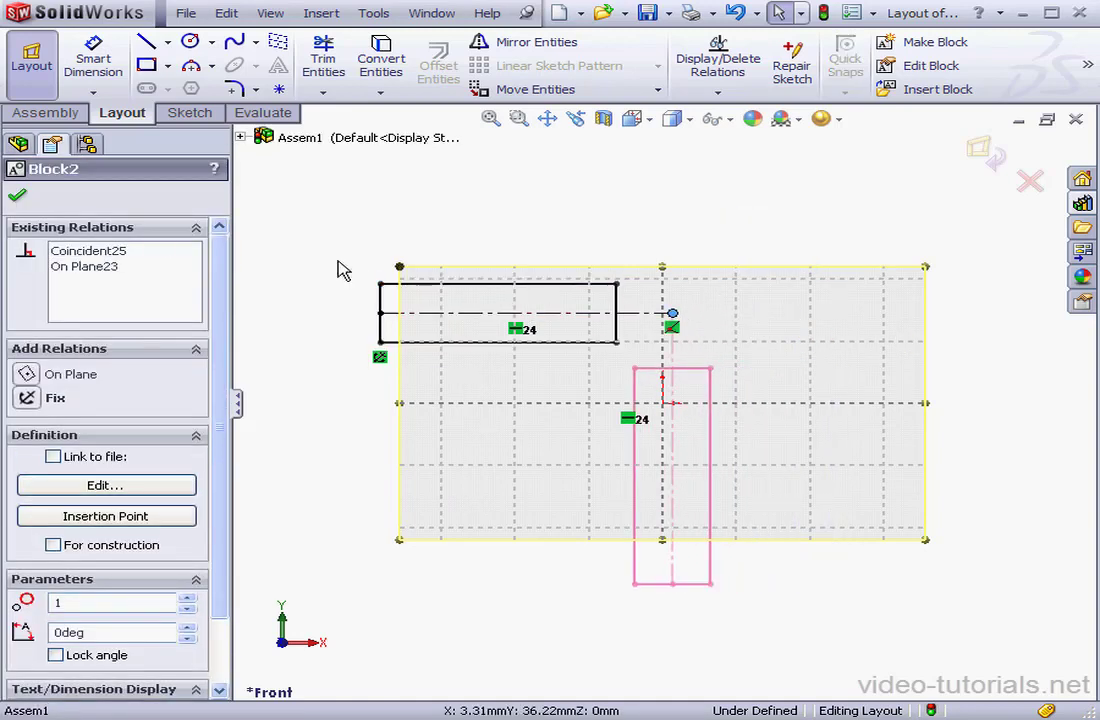
{"action": "left_click", "coordinate": [18, 198]}
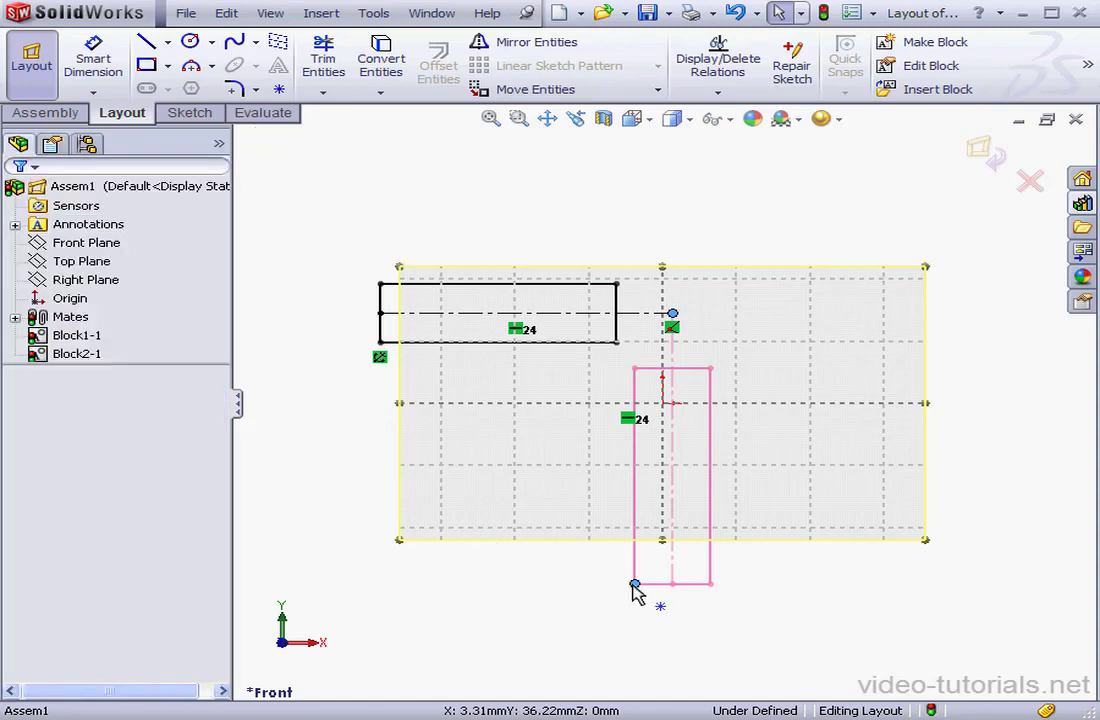
{"action": "left_click_drag", "start_coordinate": [636, 590], "coordinate": [850, 390]}
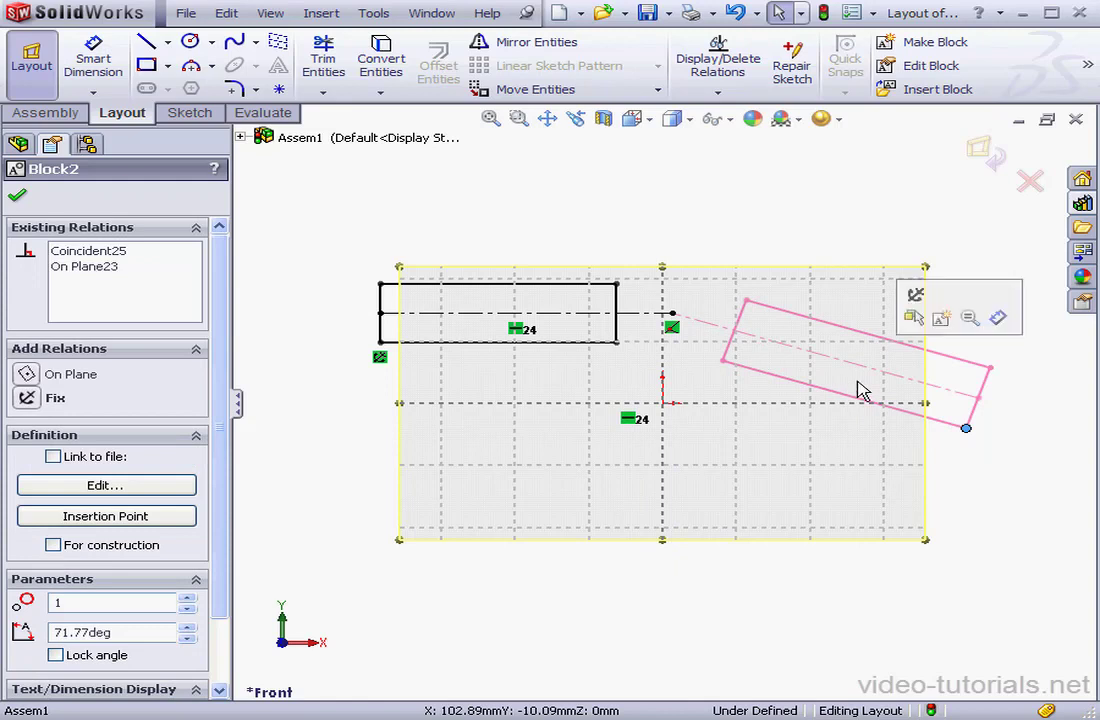
{"action": "left_click", "coordinate": [17, 196]}
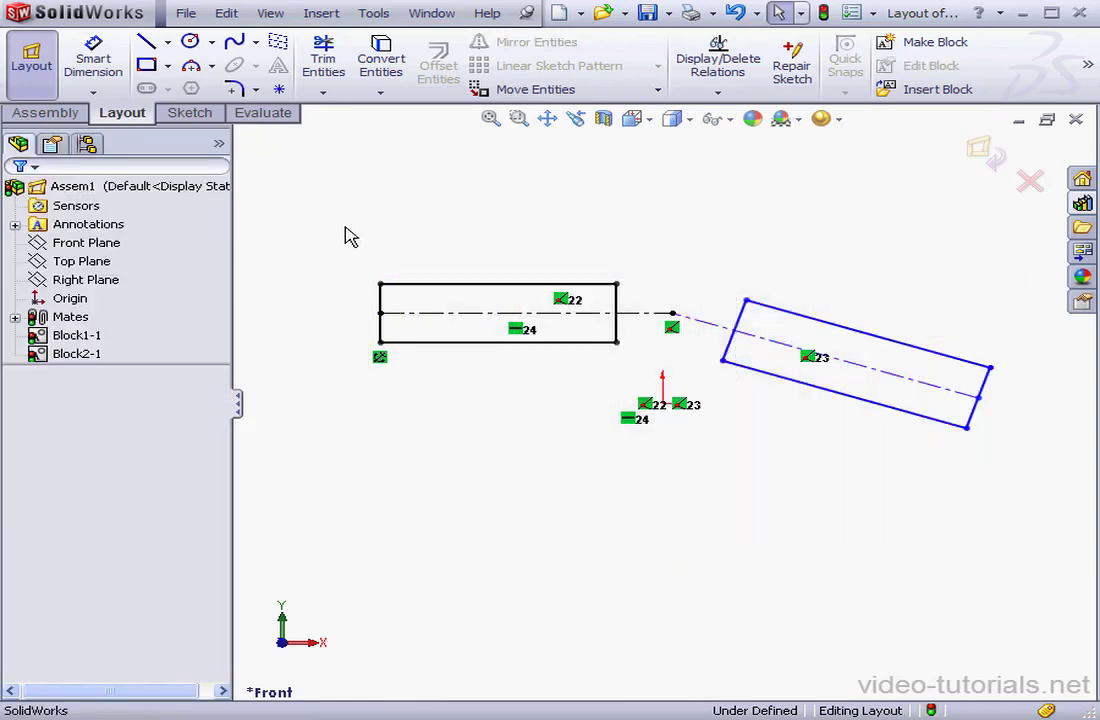
Step: Activate the Top Plane, view it head-on, and sketch a long horizontal corner rectangle below the two existing blocks
{"action": "left_click", "coordinate": [82, 262]}
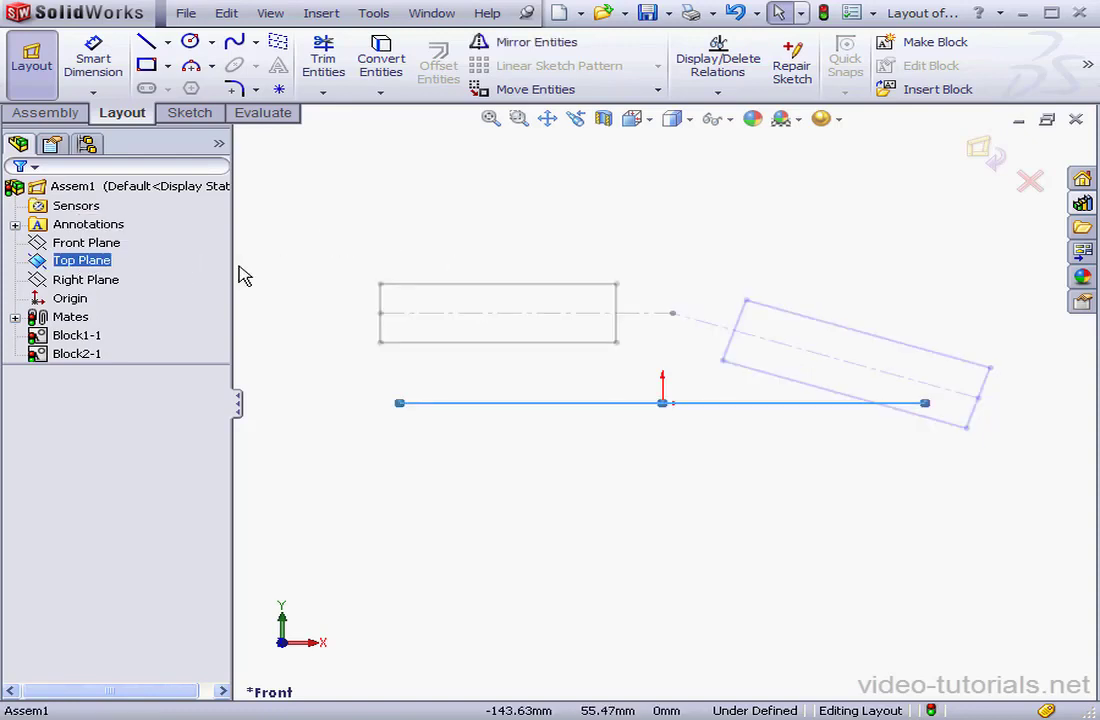
{"action": "left_click", "coordinate": [645, 120]}
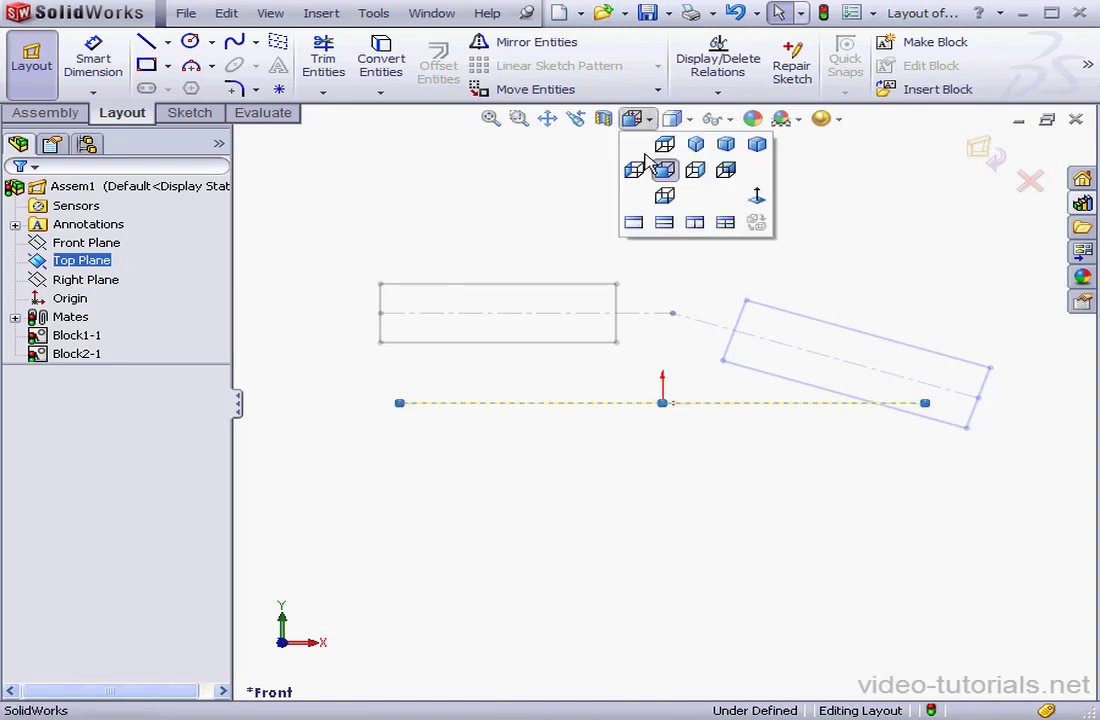
{"action": "left_click", "coordinate": [757, 197]}
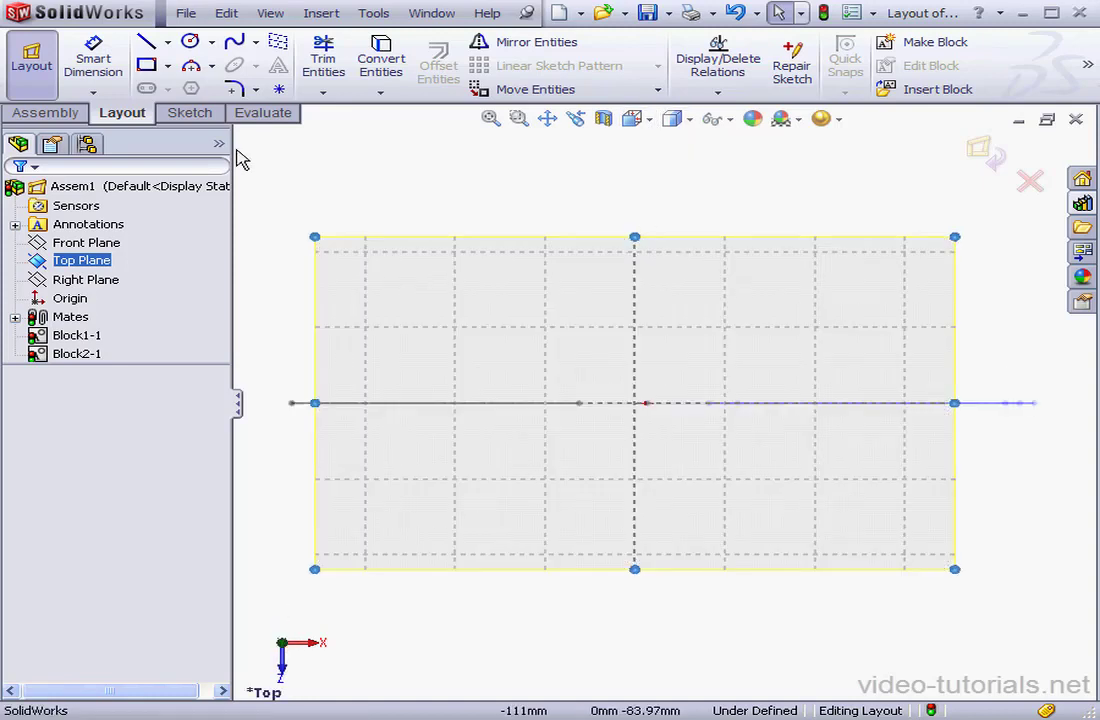
{"action": "left_click", "coordinate": [146, 65]}
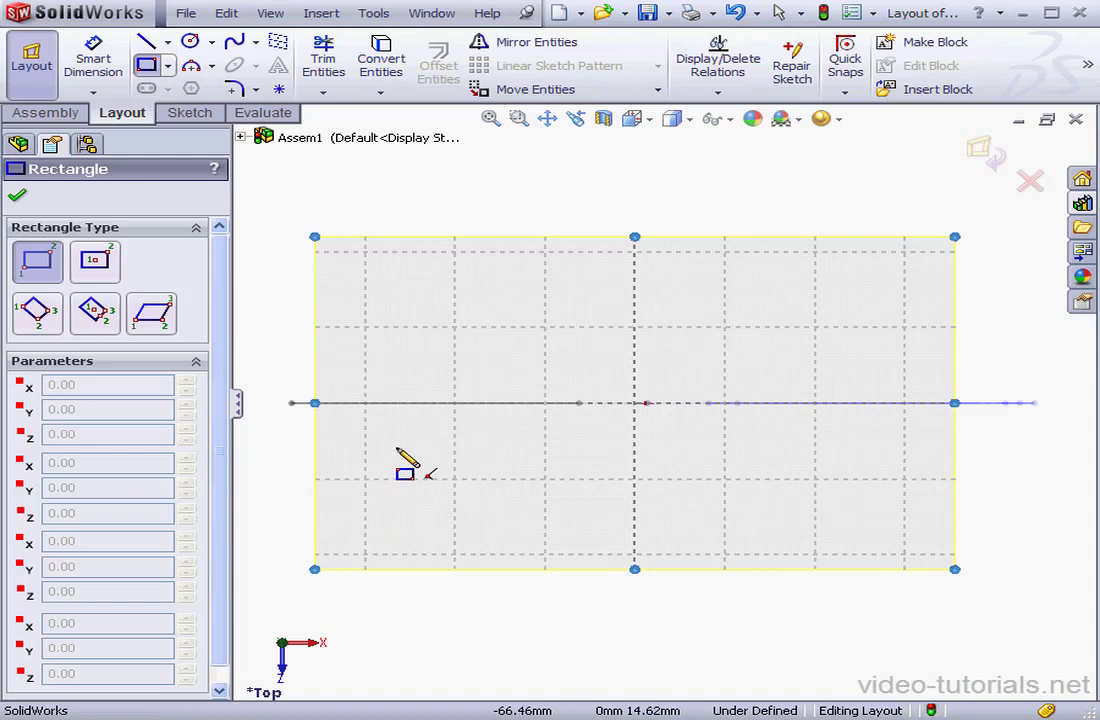
{"action": "left_click_drag", "start_coordinate": [396, 447], "coordinate": [670, 502]}
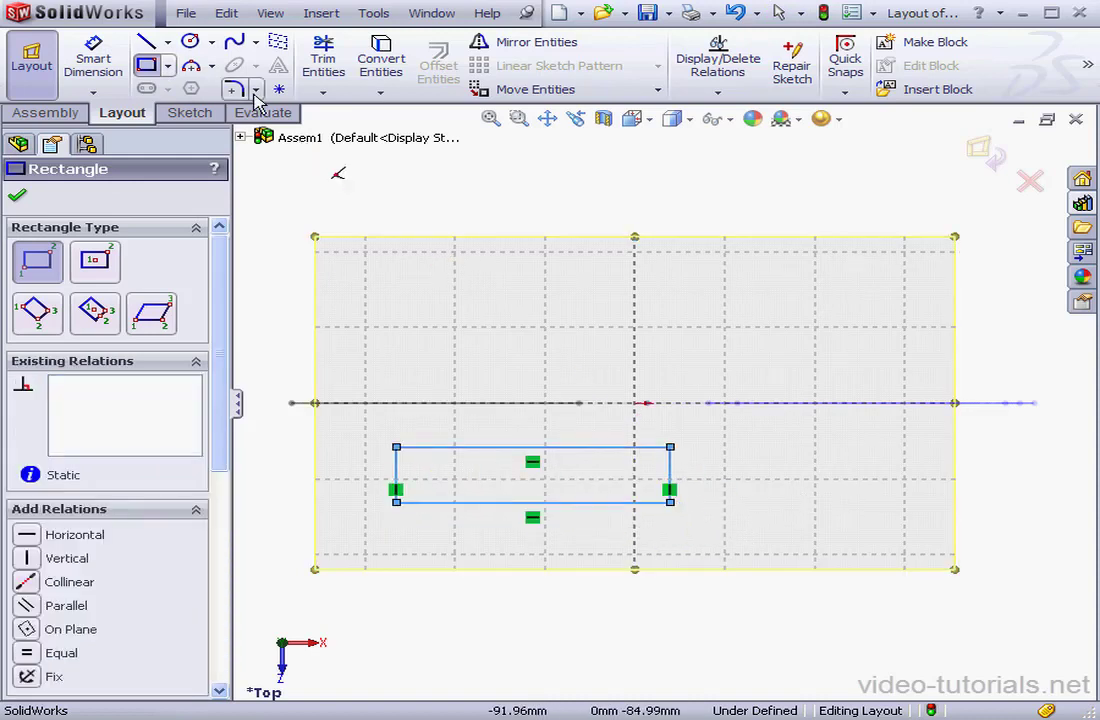
Step: Draw a horizontal centerline from the midpoint of the new rectangle's left edge through to a point beyond its right edge
{"action": "left_click", "coordinate": [167, 42]}
{"action": "left_click", "coordinate": [185, 84]}
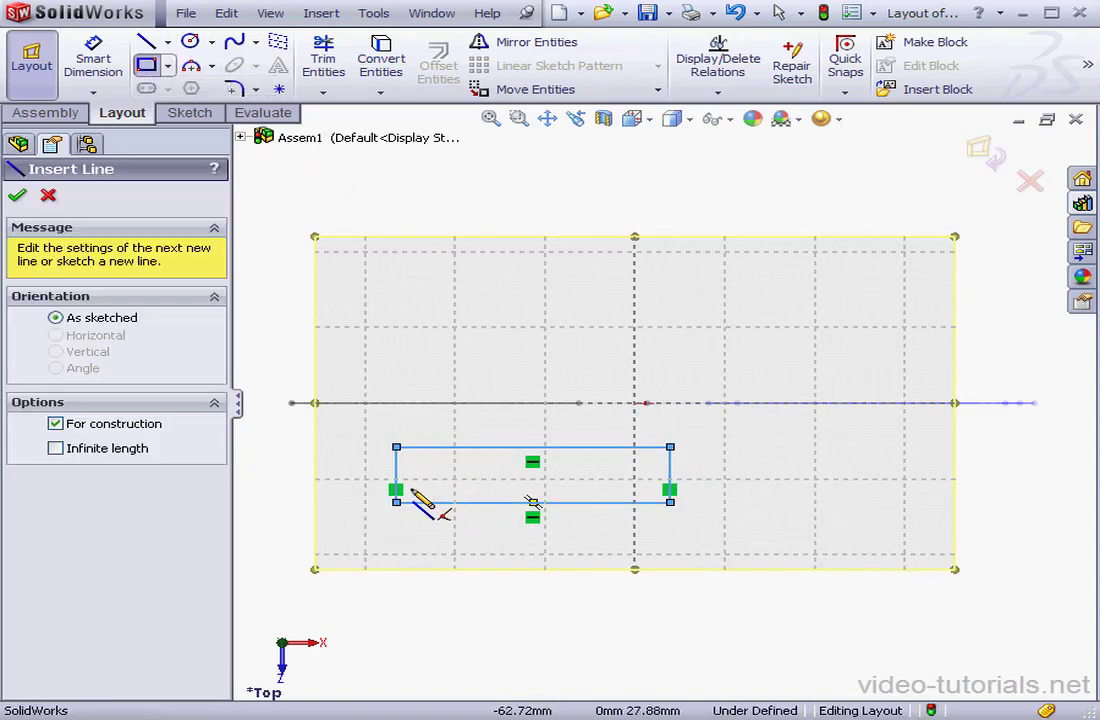
{"action": "left_click", "coordinate": [397, 474]}
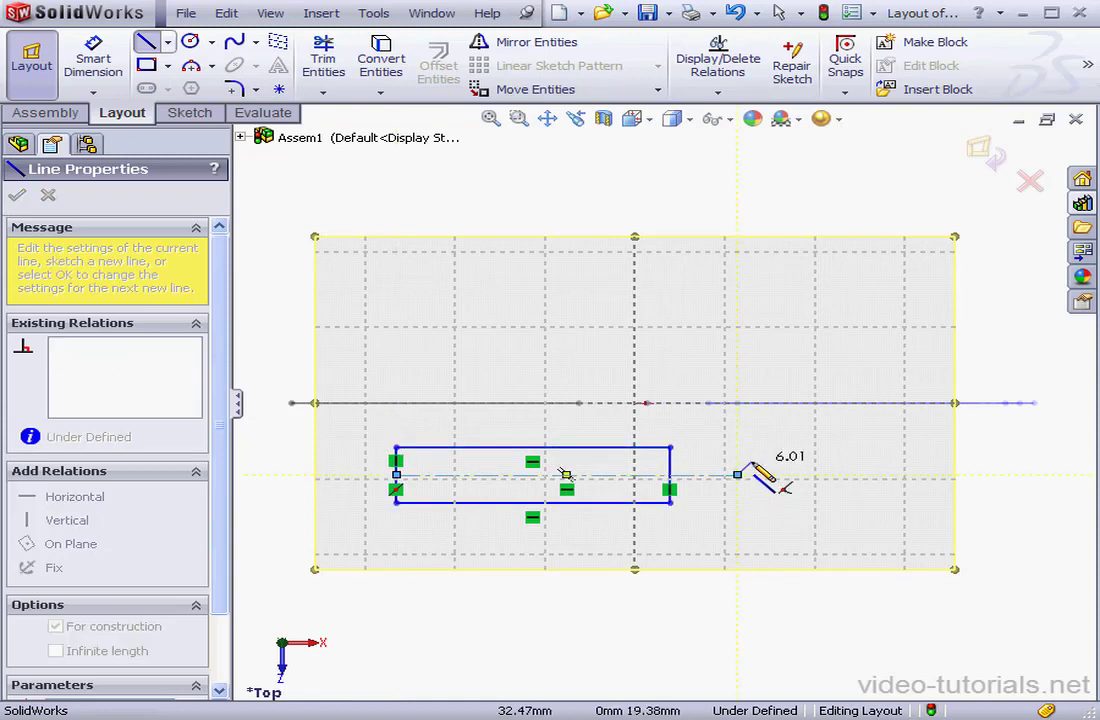
{"action": "left_click", "coordinate": [740, 472]}
{"action": "right_click", "coordinate": [752, 470]}
{"action": "left_click", "coordinate": [832, 388]}
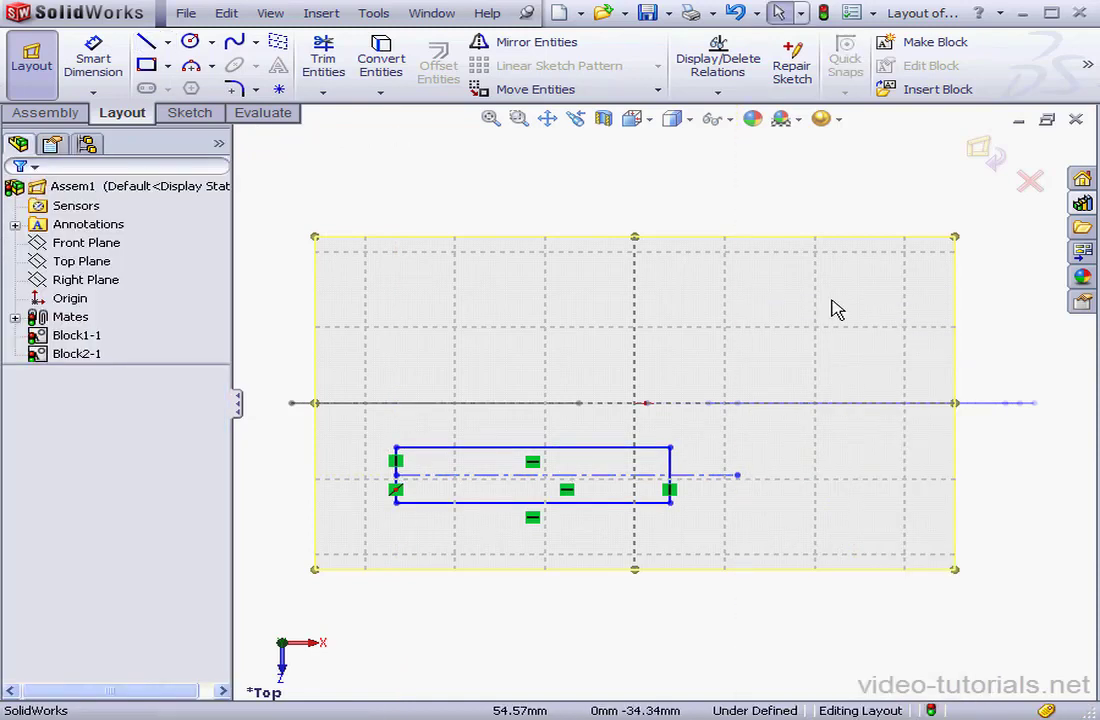
Step: Make a block from the Top Plane rectangle together with its centerline
{"action": "left_click", "coordinate": [902, 46]}
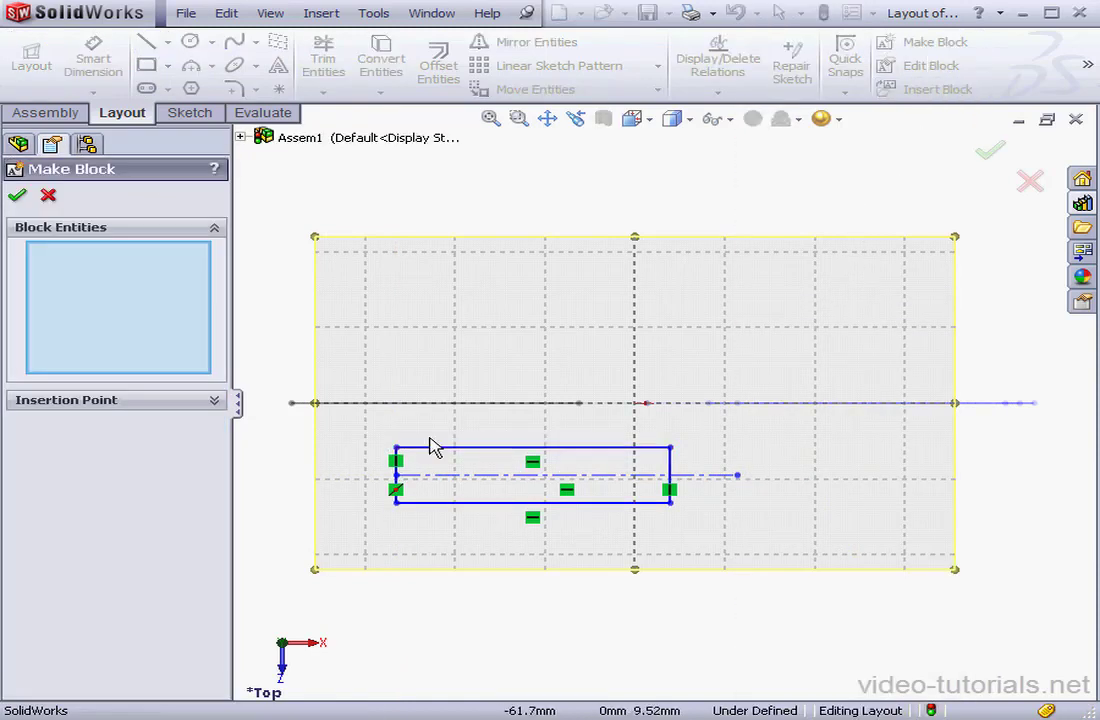
{"action": "left_click_drag", "start_coordinate": [366, 432], "coordinate": [752, 535]}
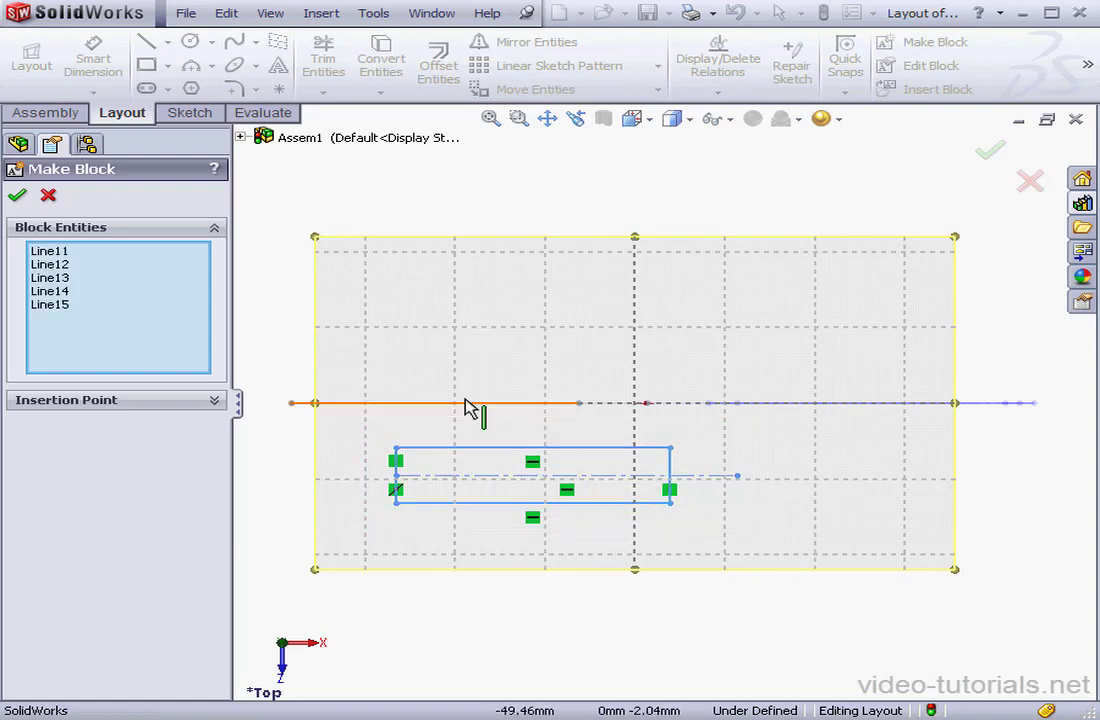
{"action": "left_click", "coordinate": [17, 195]}
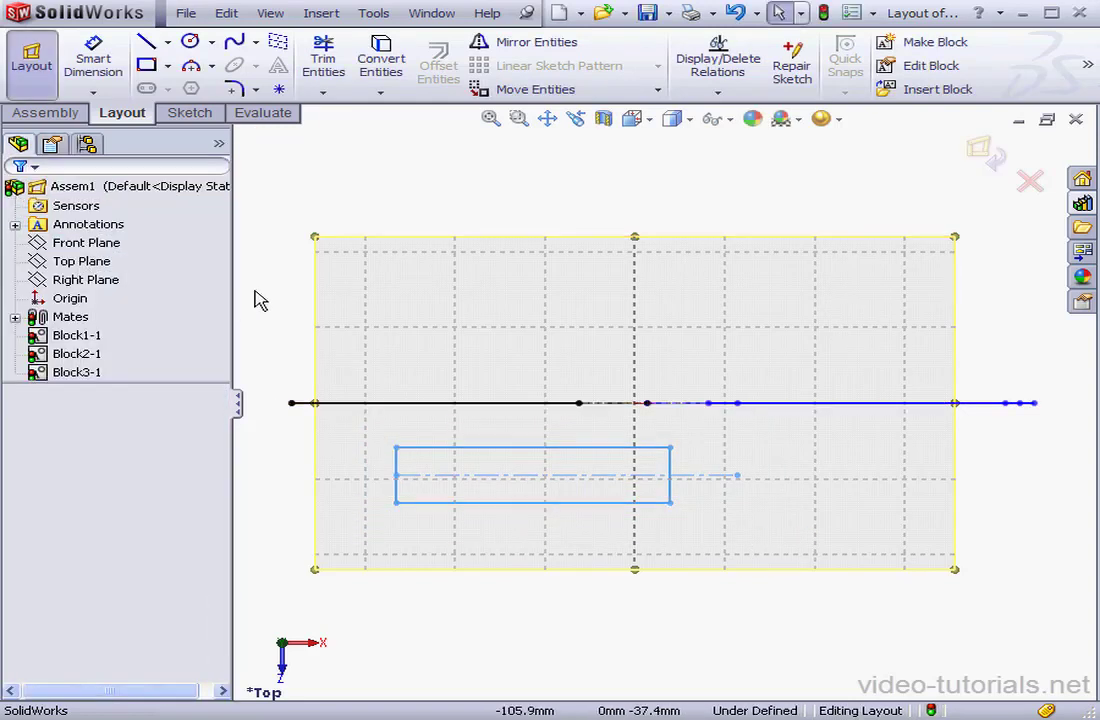
Step: In an isometric view, add a Normal relation between the fixed block's right centerline endpoint and the Top Plane block's right centerline endpoint
{"action": "left_click", "coordinate": [652, 127]}
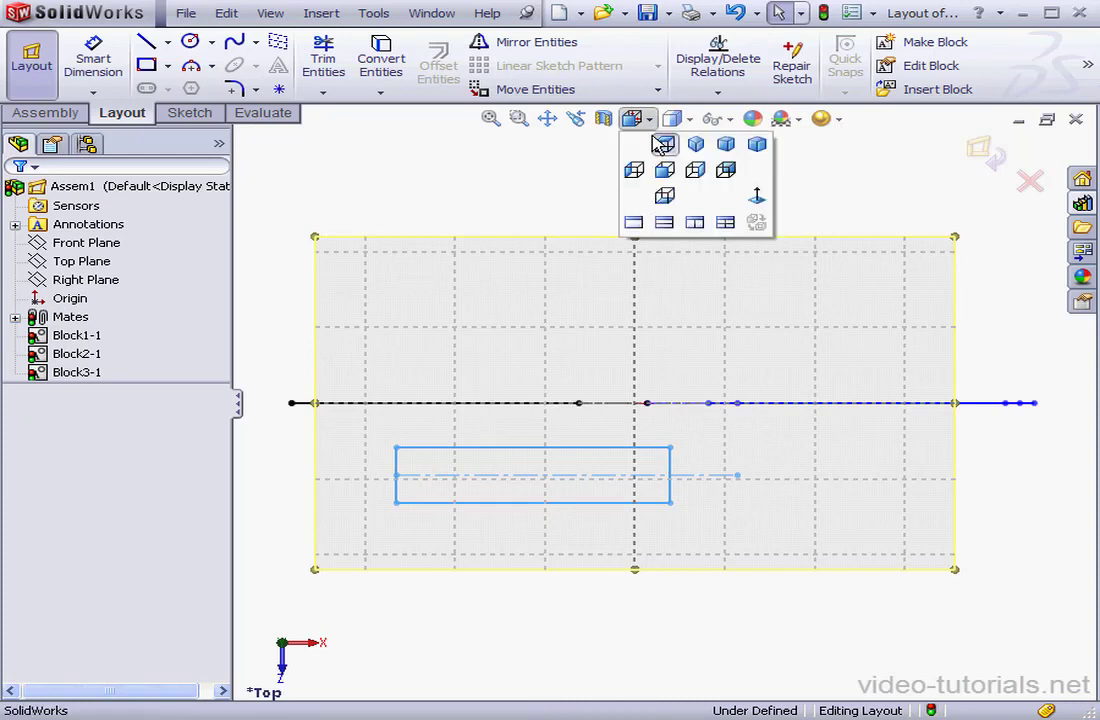
{"action": "left_click", "coordinate": [690, 148]}
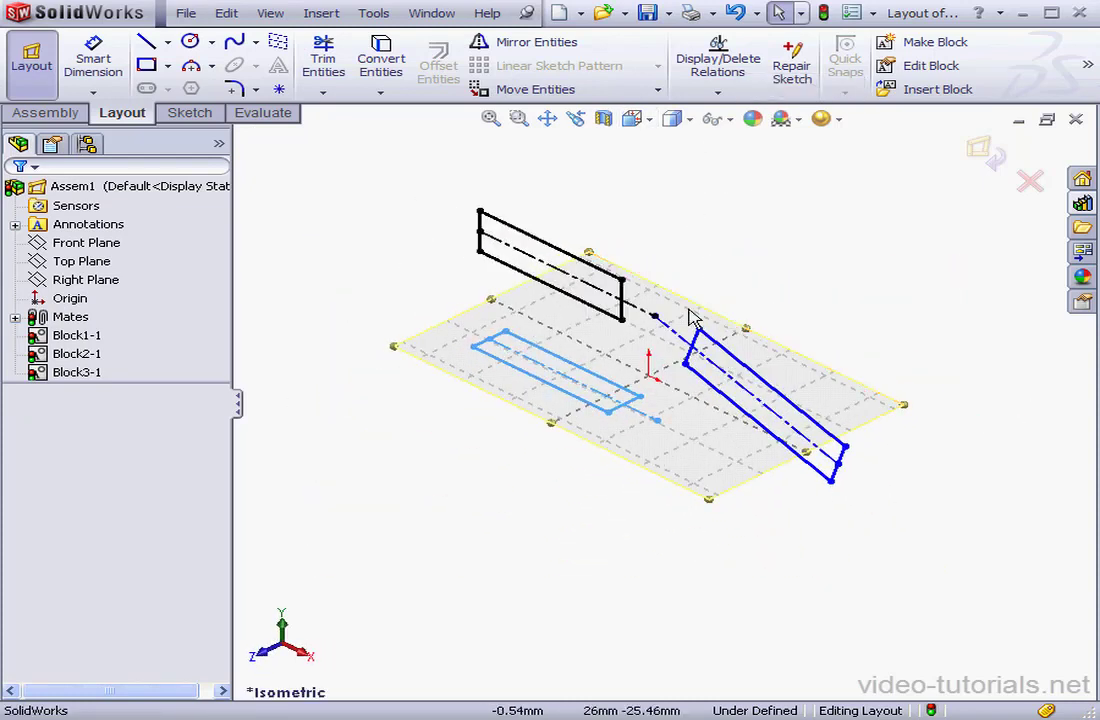
{"action": "left_click", "coordinate": [752, 289]}
{"action": "left_click", "coordinate": [656, 318]}
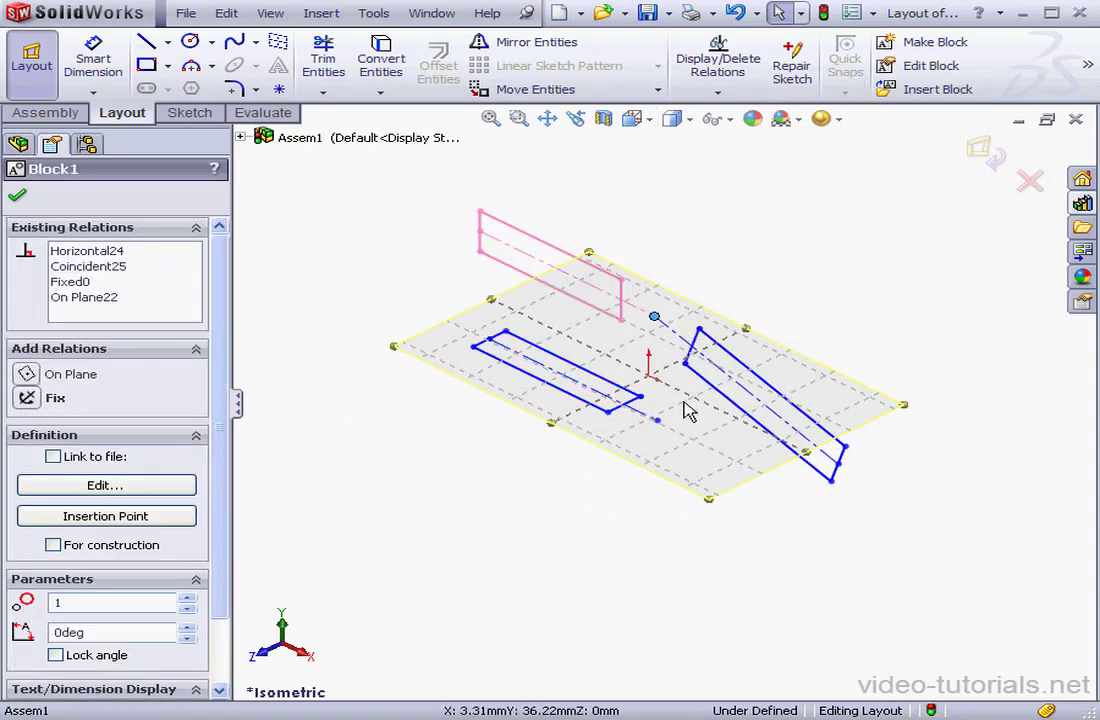
{"action": "left_click", "coordinate": [657, 421], "text": "ctrl"}
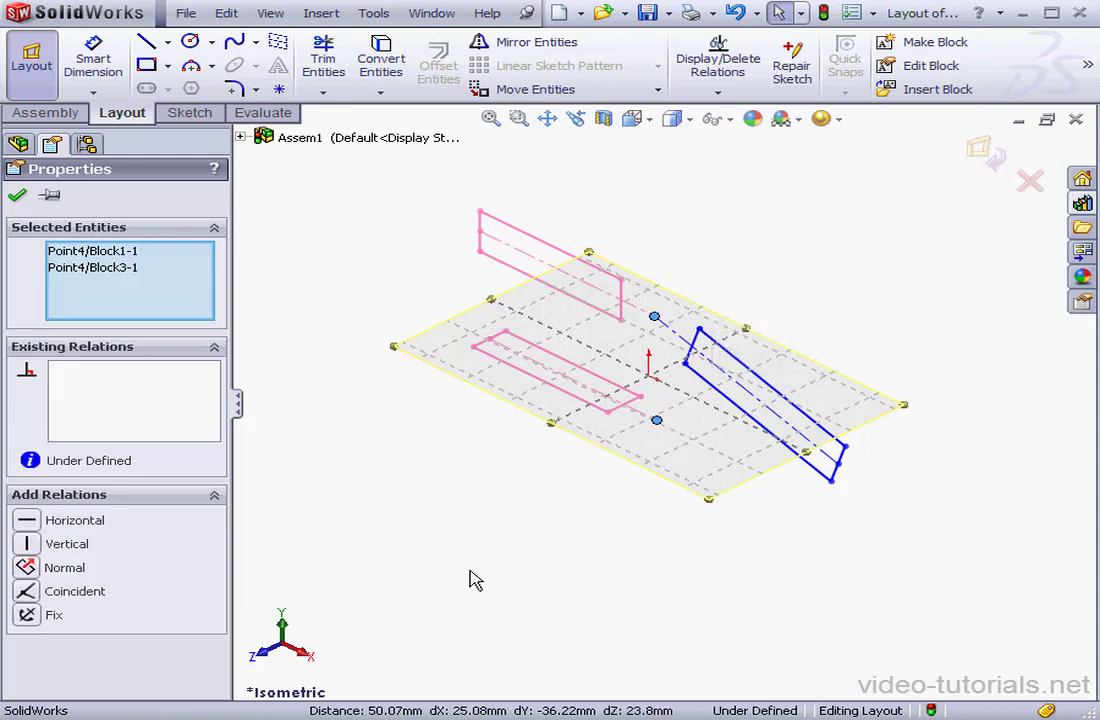
{"action": "left_click", "coordinate": [27, 567]}
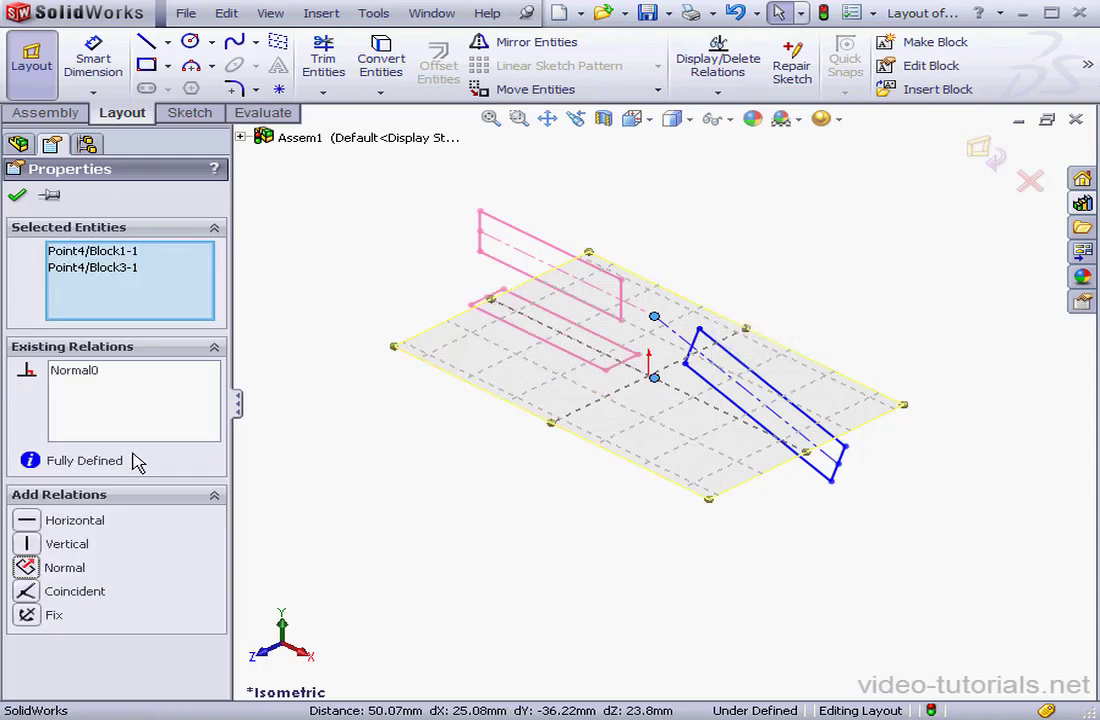
{"action": "left_click", "coordinate": [17, 195]}
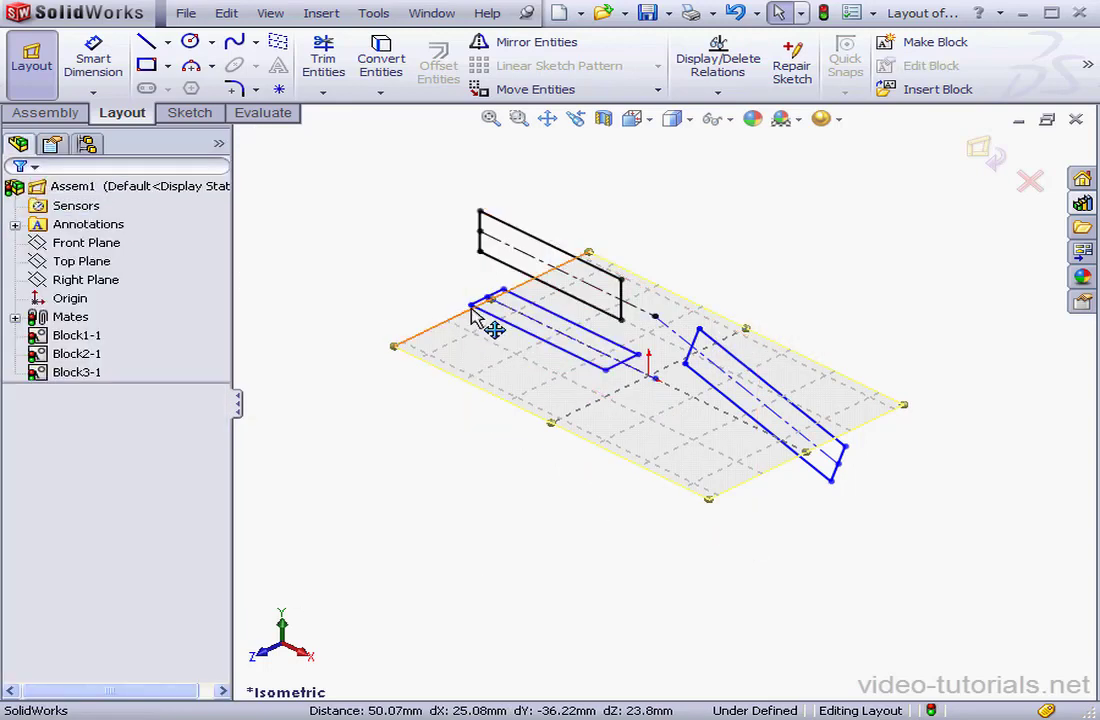
Step: Try moving the Top Plane block by its outer left corner and exit the layout
{"action": "left_click_drag", "start_coordinate": [474, 313], "coordinate": [425, 295]}
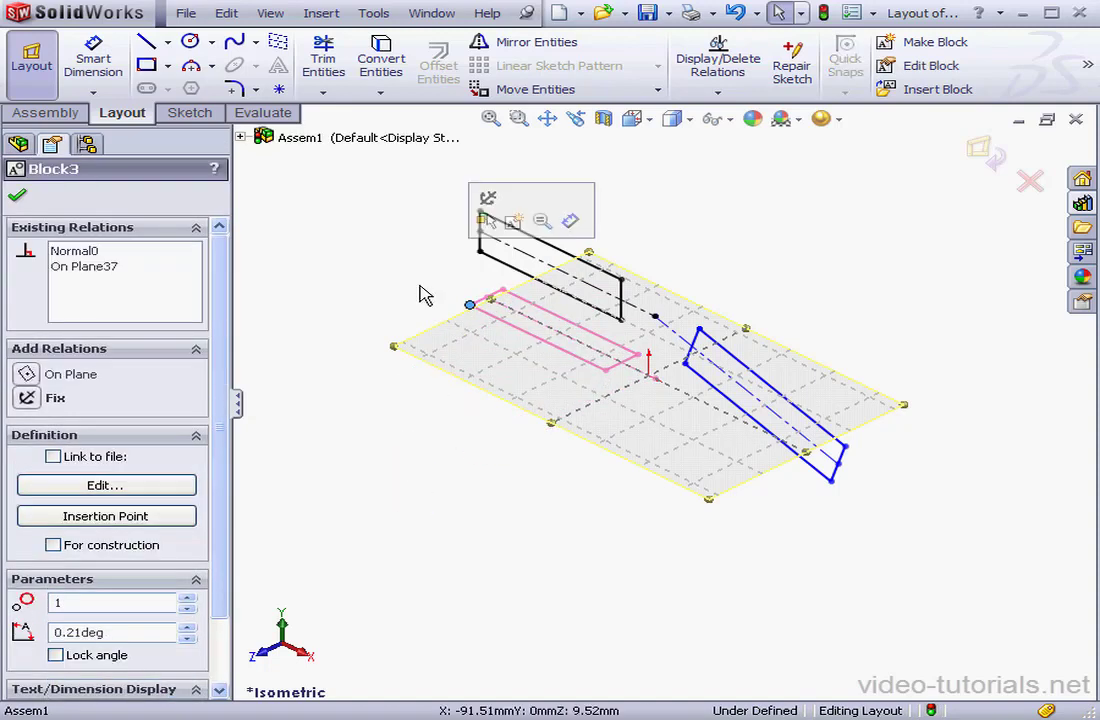
{"action": "left_click", "coordinate": [978, 150]}
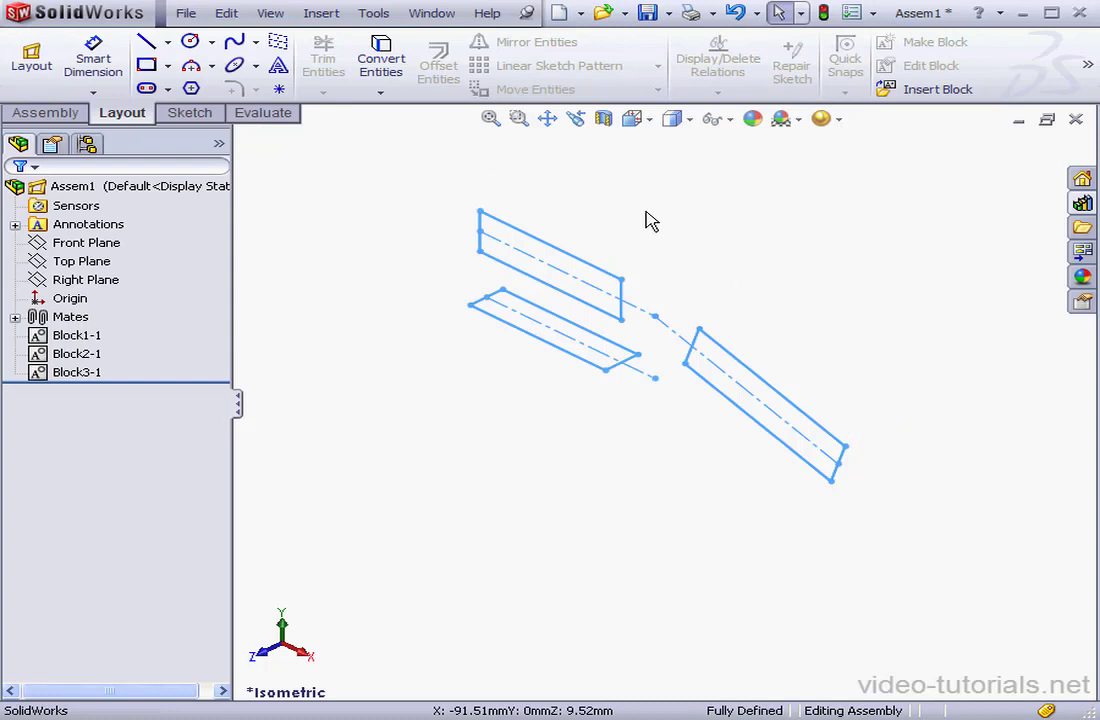
Step: Reopen the assembly layout for editing and exit it, doing so twice
{"action": "left_click", "coordinate": [33, 62]}
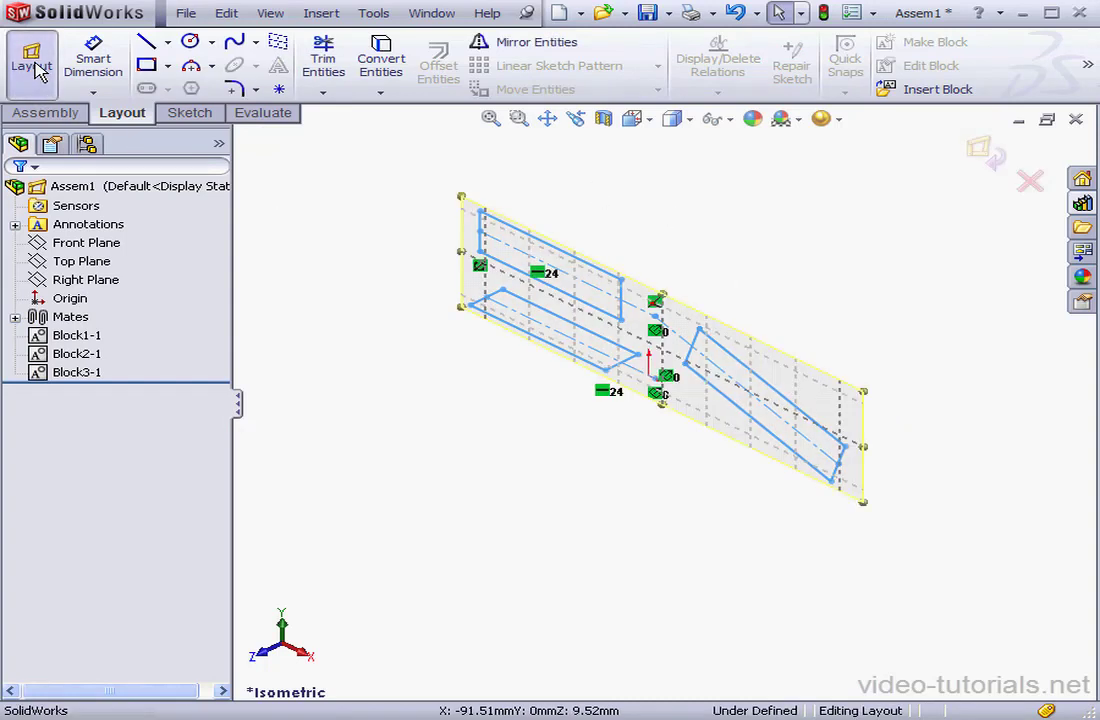
{"action": "left_click", "coordinate": [980, 150]}
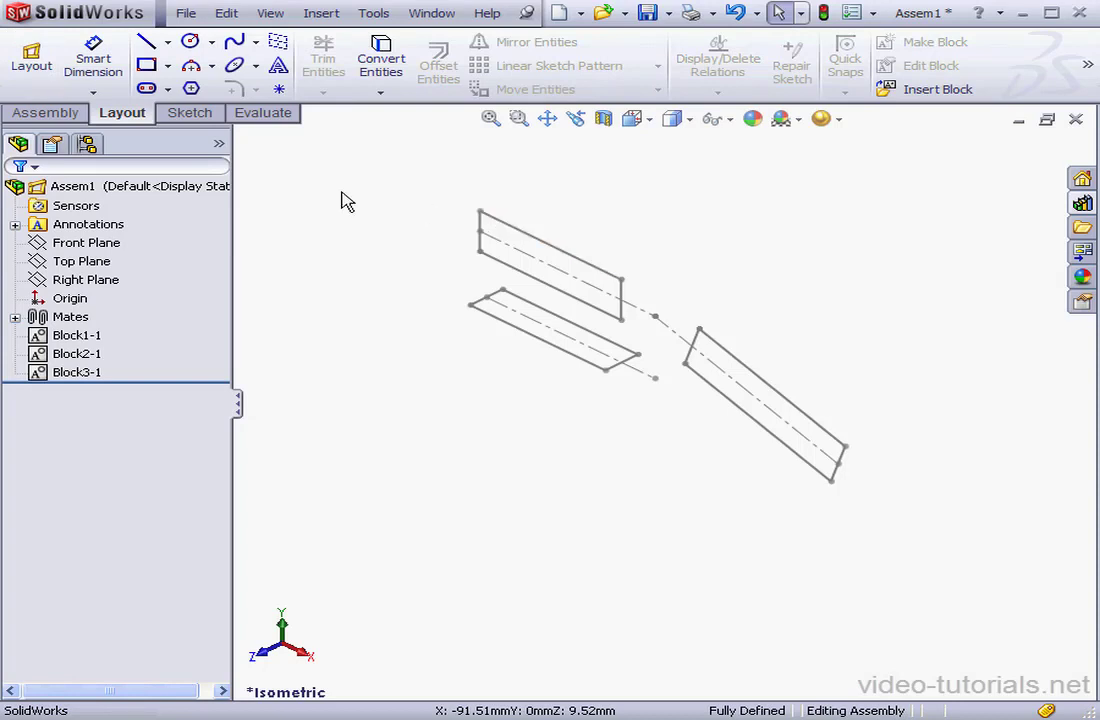
{"action": "left_click", "coordinate": [78, 189]}
{"action": "right_click", "coordinate": [76, 193]}
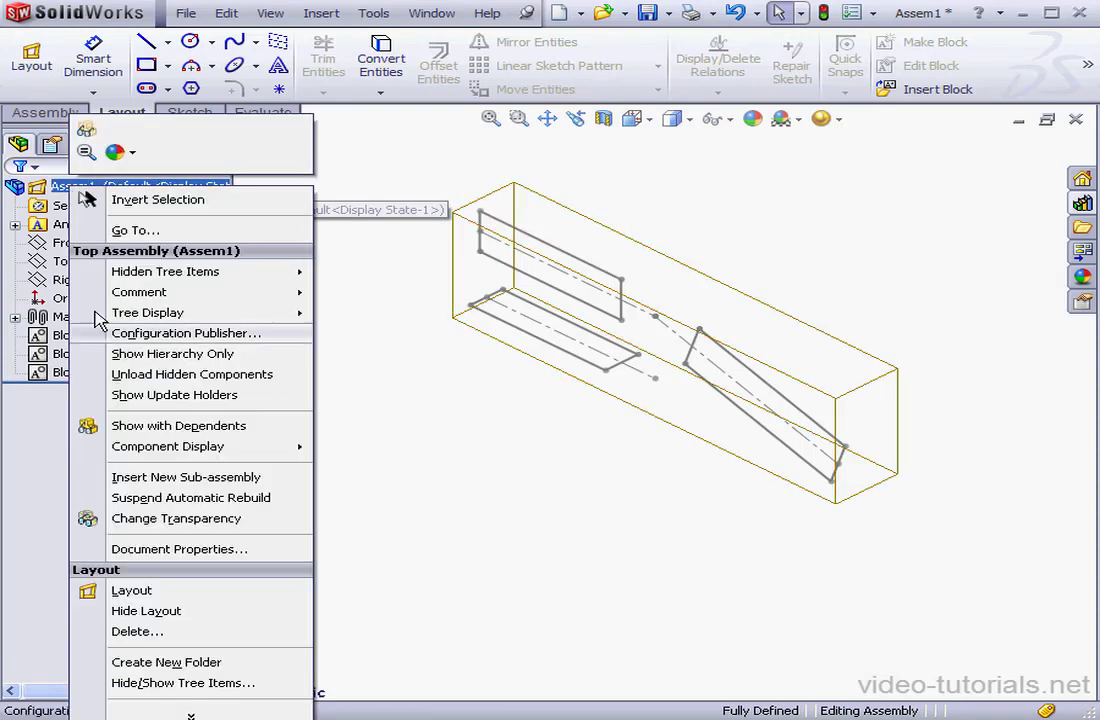
{"action": "left_click", "coordinate": [129, 592]}
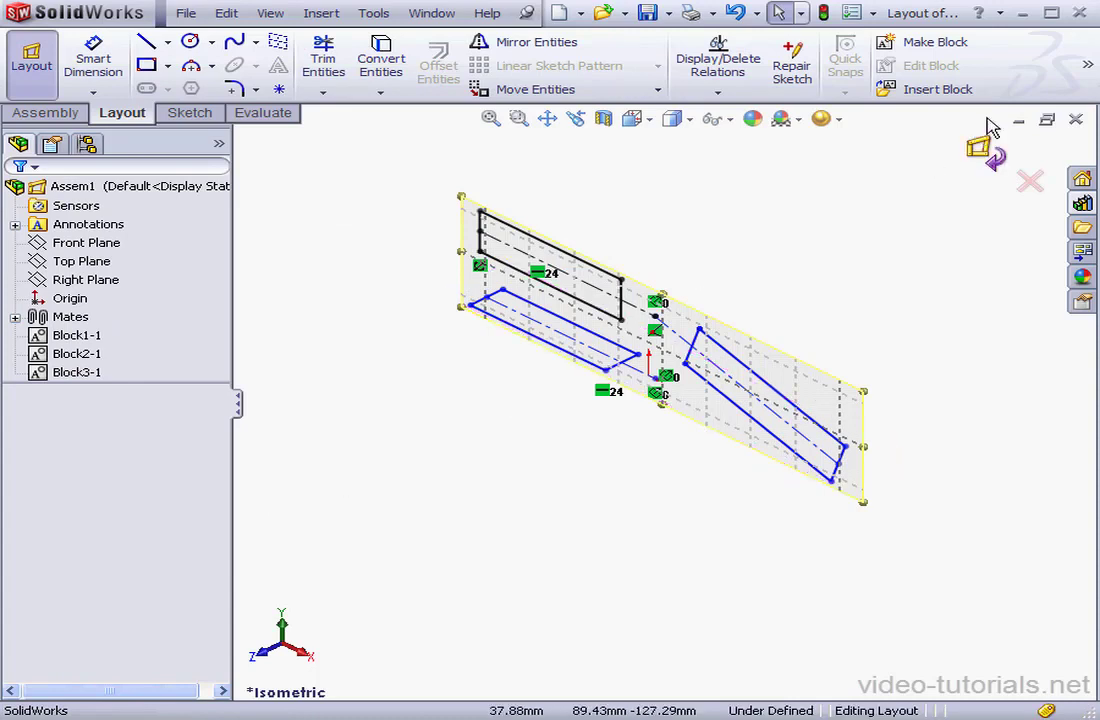
{"action": "left_click", "coordinate": [990, 155]}
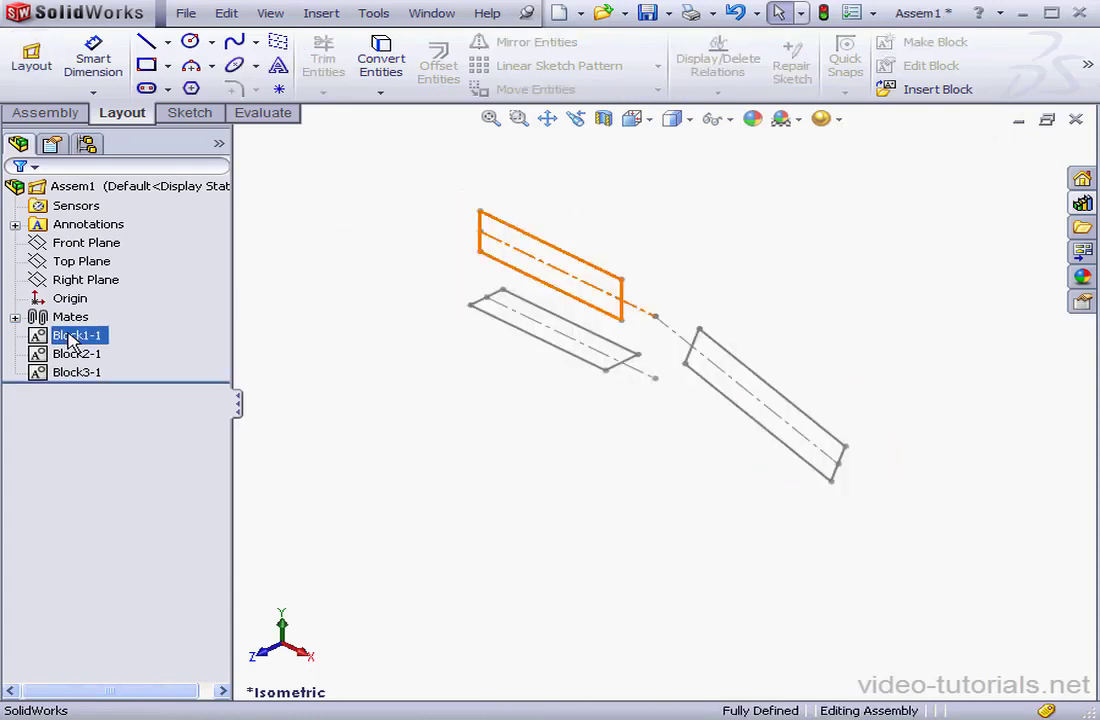
{"action": "left_click", "coordinate": [68, 375]}
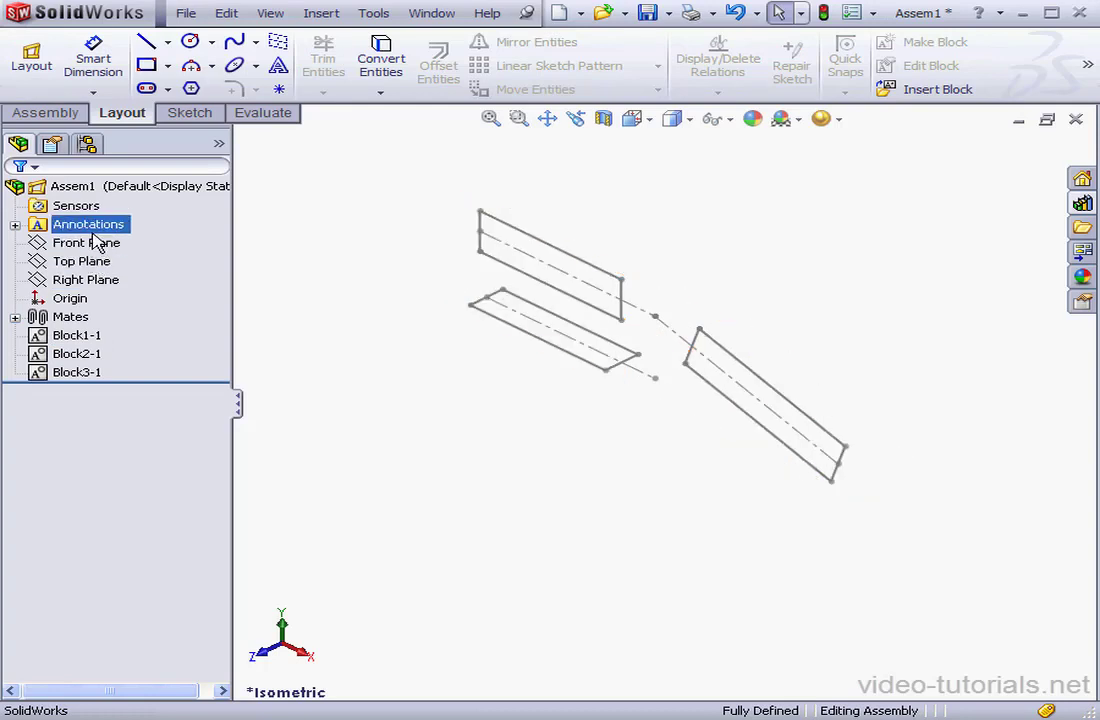
{"action": "left_click", "coordinate": [58, 189]}
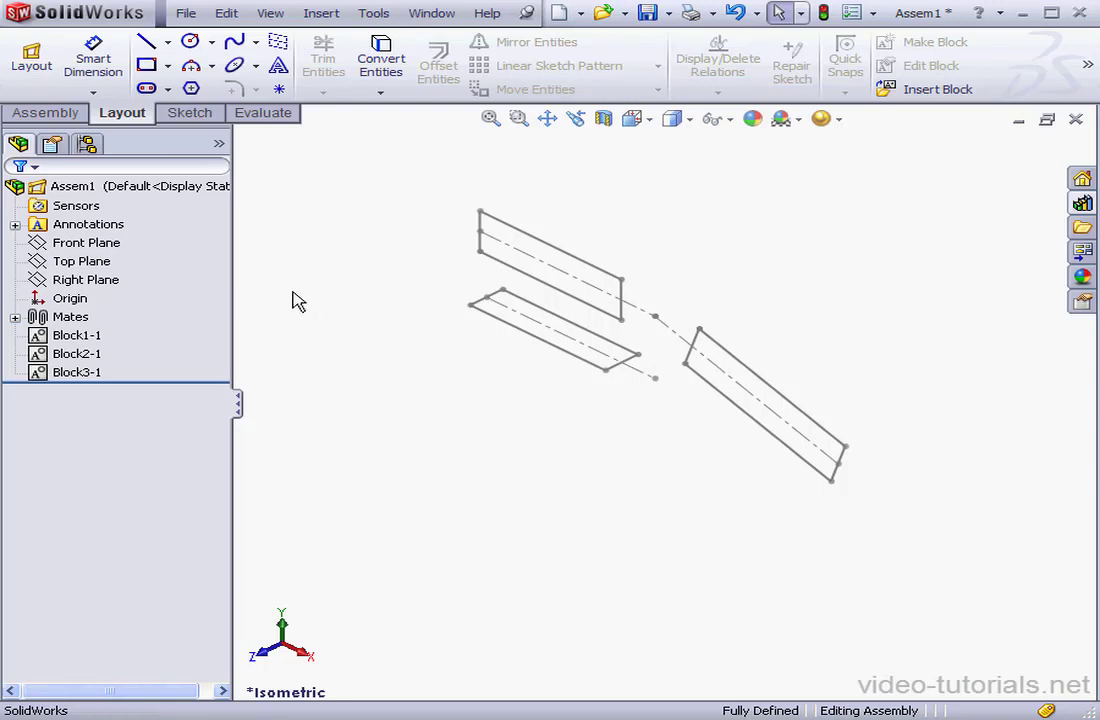
Step: Make a part from Block1-1 using the On Block constraint
{"action": "left_click", "coordinate": [102, 337]}
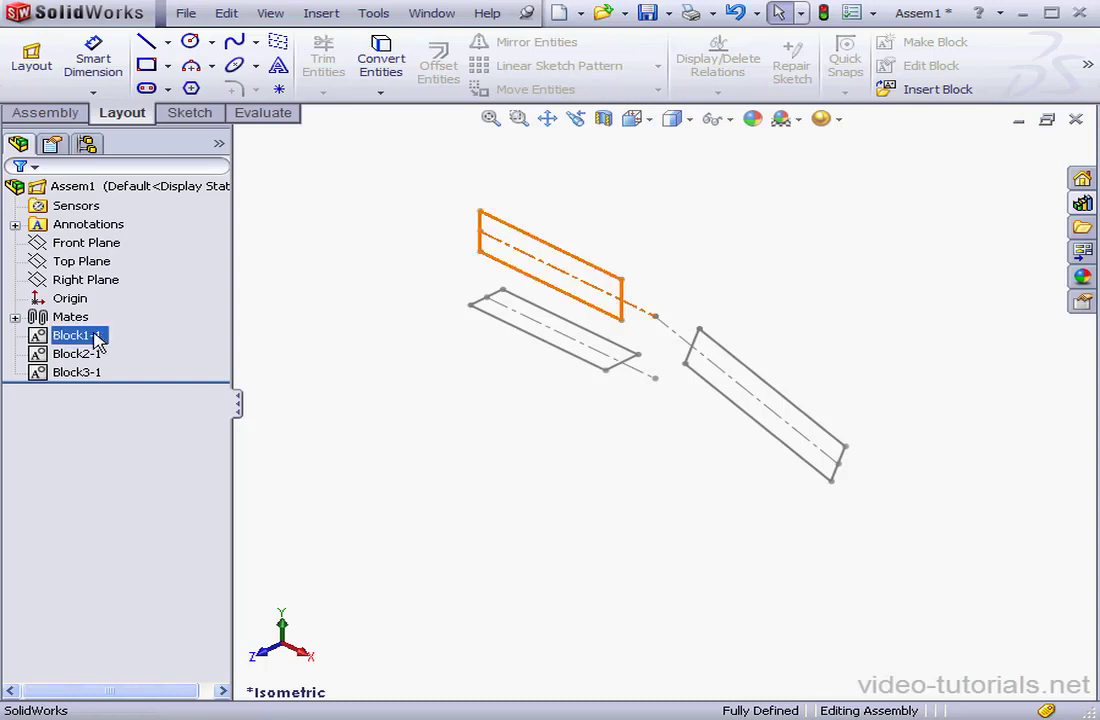
{"action": "right_click", "coordinate": [65, 337]}
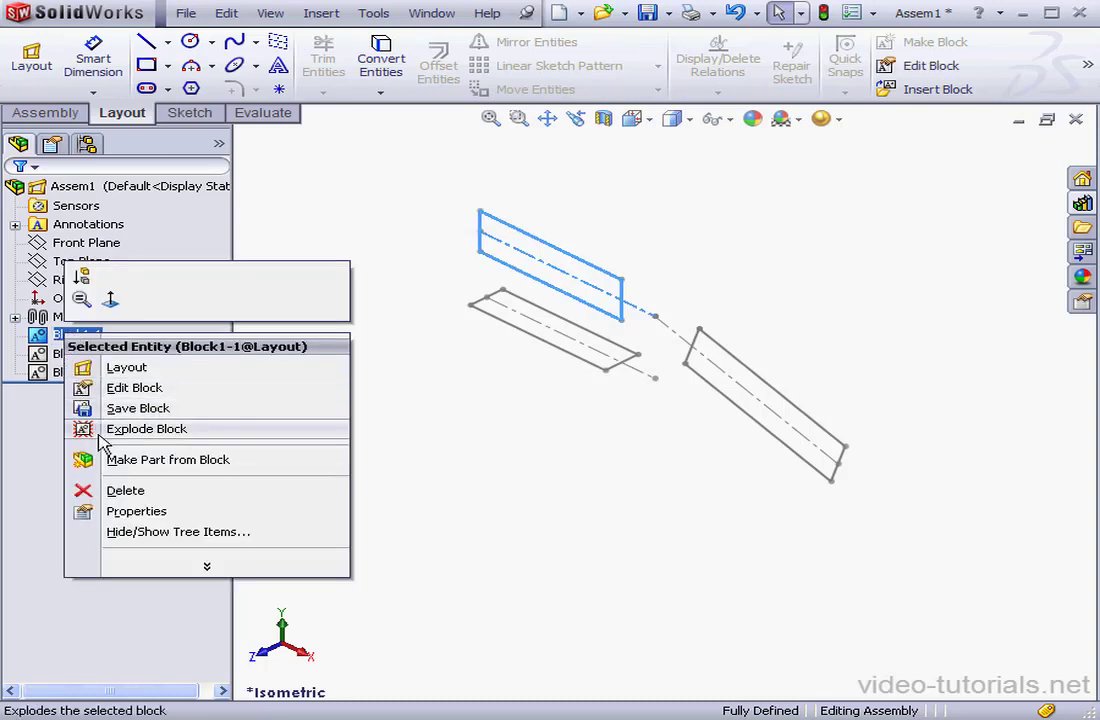
{"action": "left_click", "coordinate": [157, 462]}
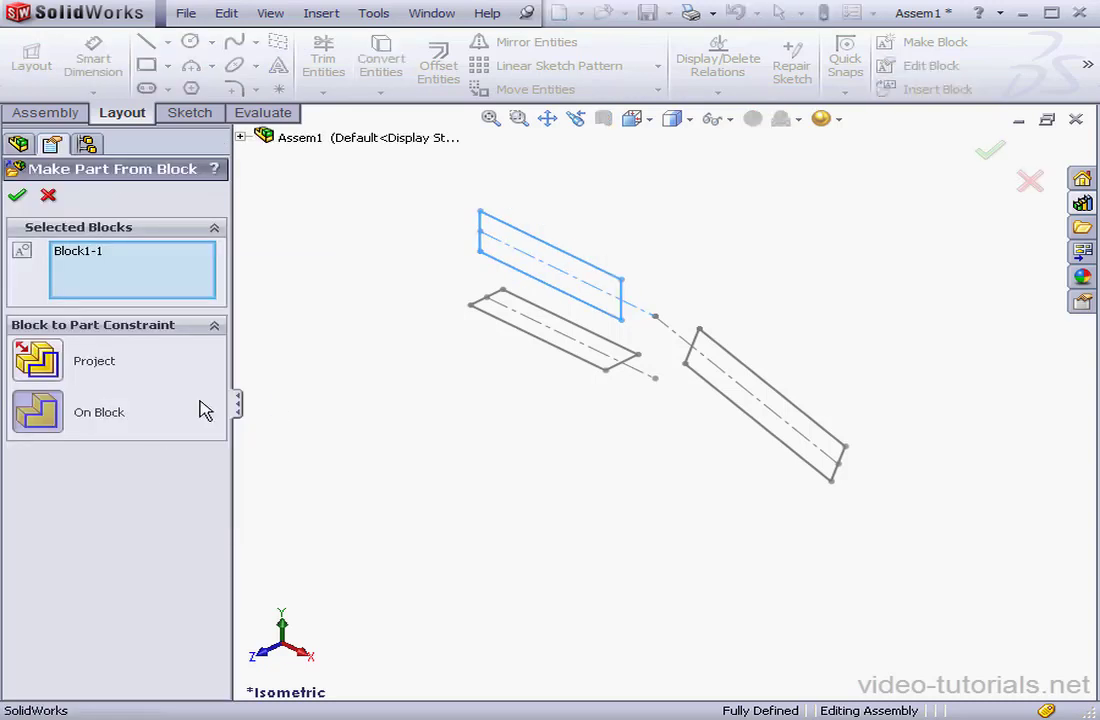
{"action": "left_click", "coordinate": [60, 418]}
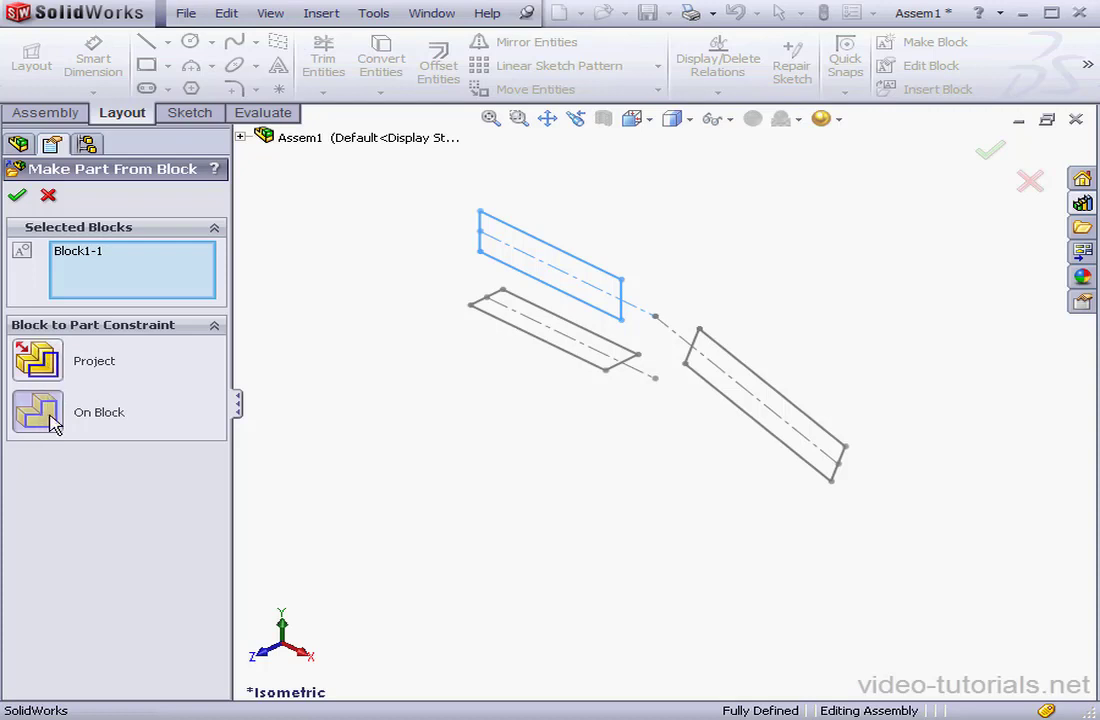
{"action": "left_click", "coordinate": [17, 198]}
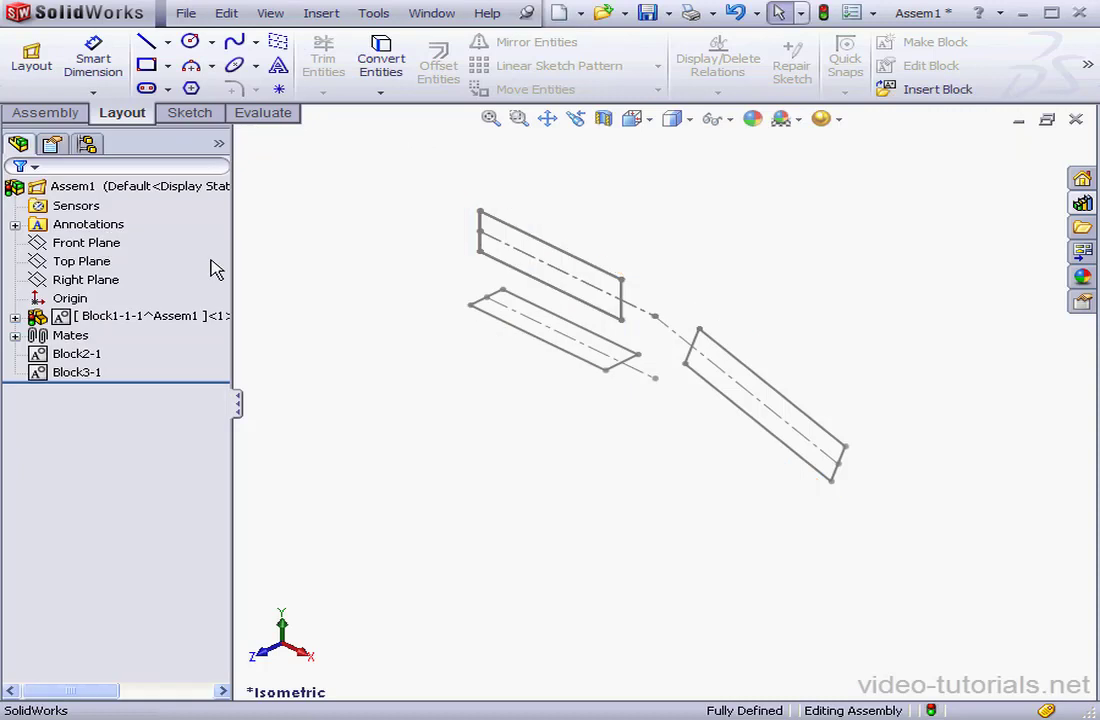
Step: Edit the Block1 part in the assembly, extrude its rectangle 10 mm with the Mid Plane condition, and return to the assembly
{"action": "right_click", "coordinate": [50, 317]}
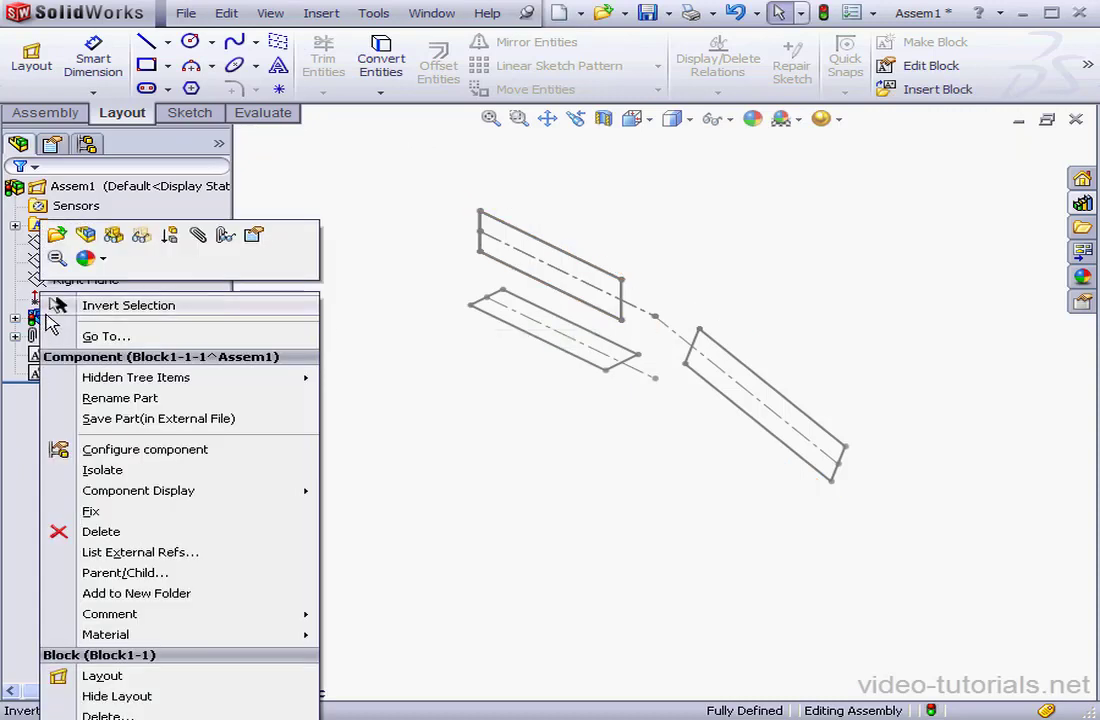
{"action": "left_click", "coordinate": [86, 236]}
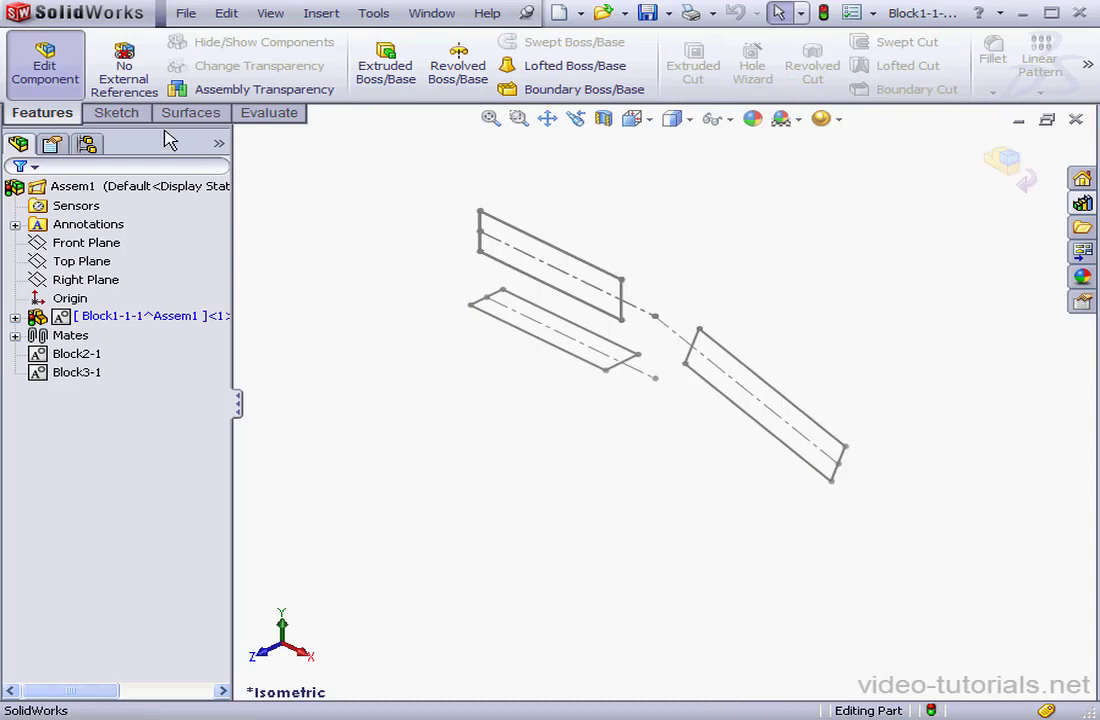
{"action": "left_click", "coordinate": [392, 68]}
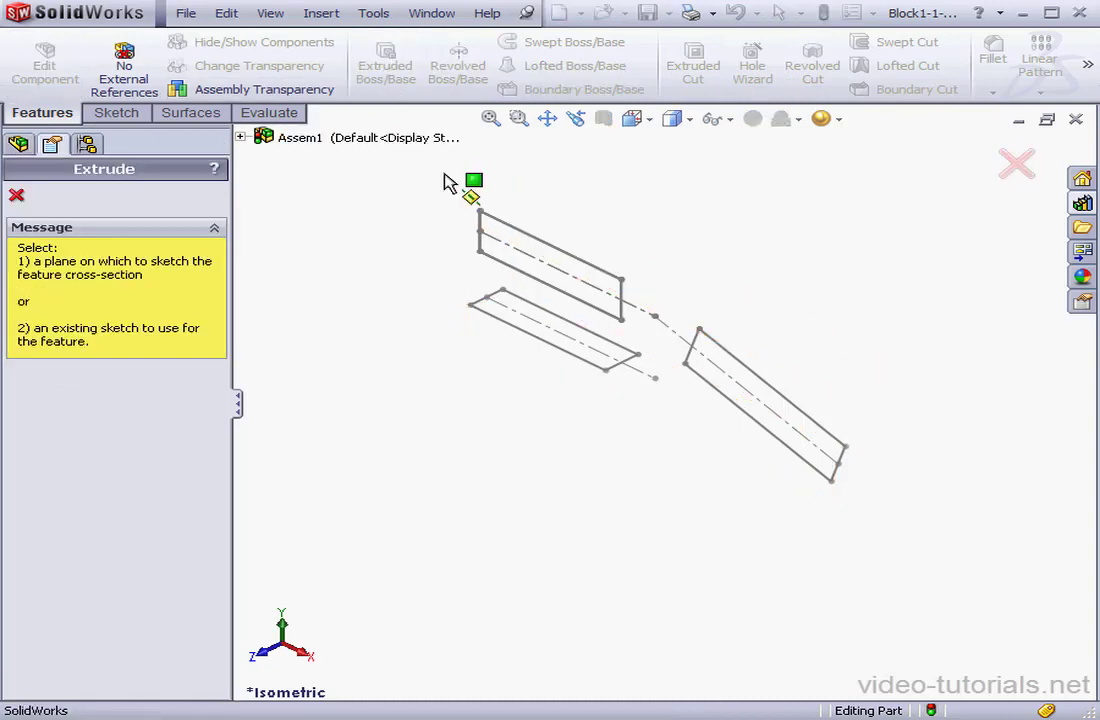
{"action": "left_click", "coordinate": [563, 256]}
{"action": "left_click", "coordinate": [207, 314]}
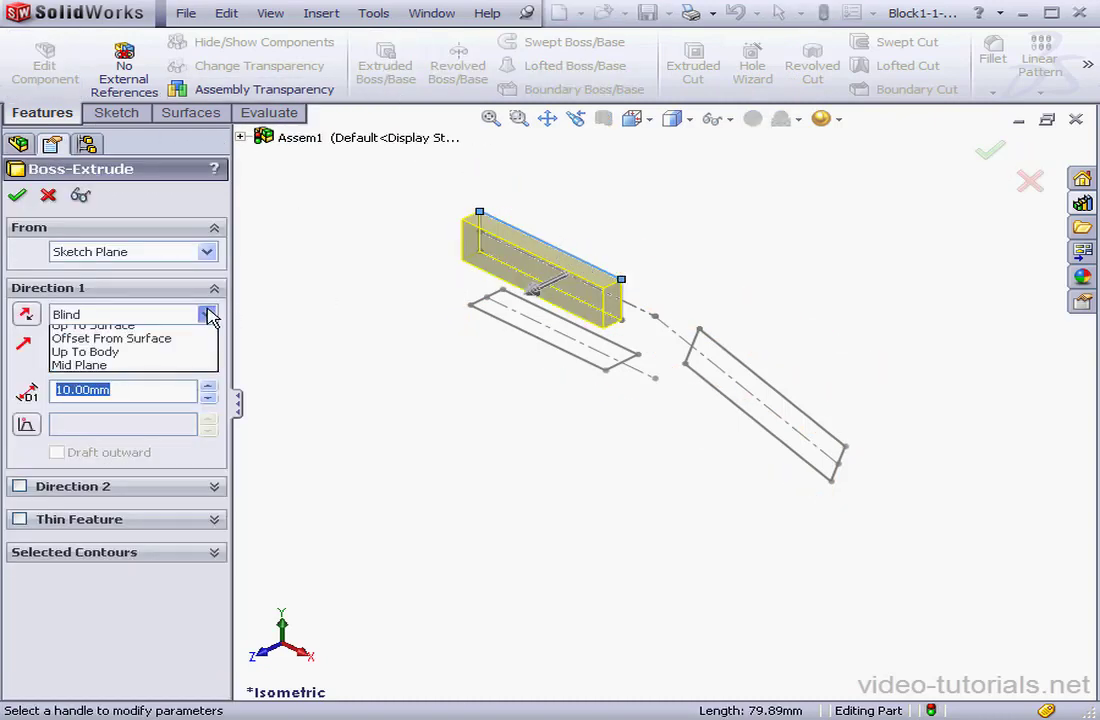
{"action": "left_click", "coordinate": [100, 399]}
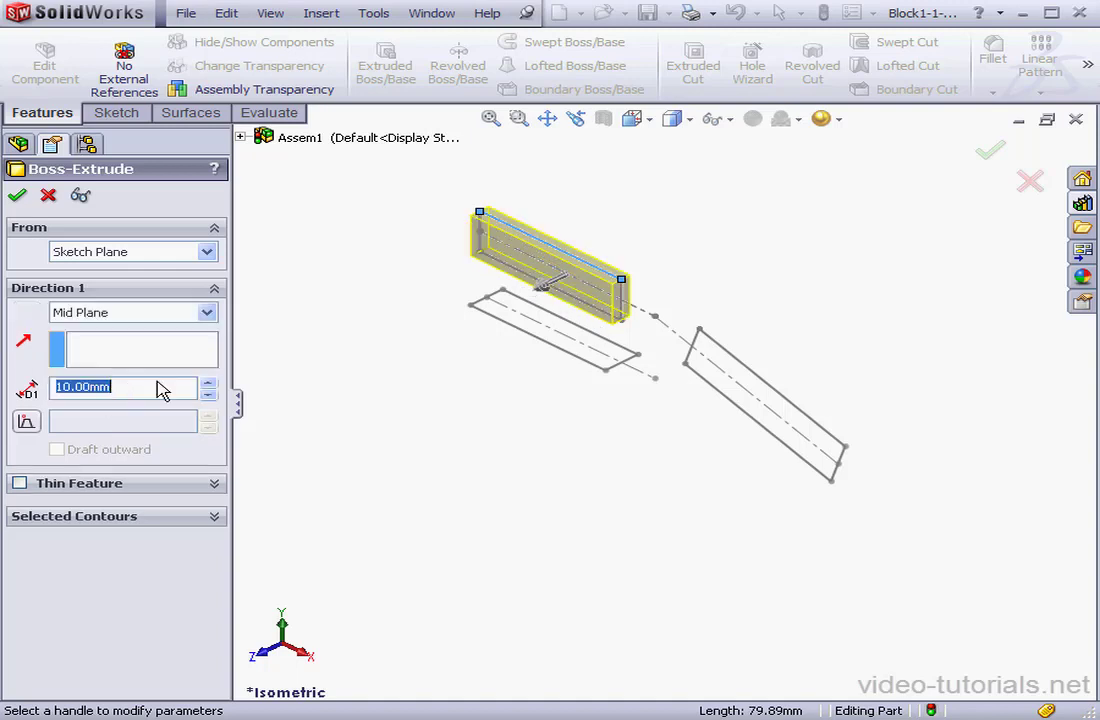
{"action": "left_click", "coordinate": [17, 195]}
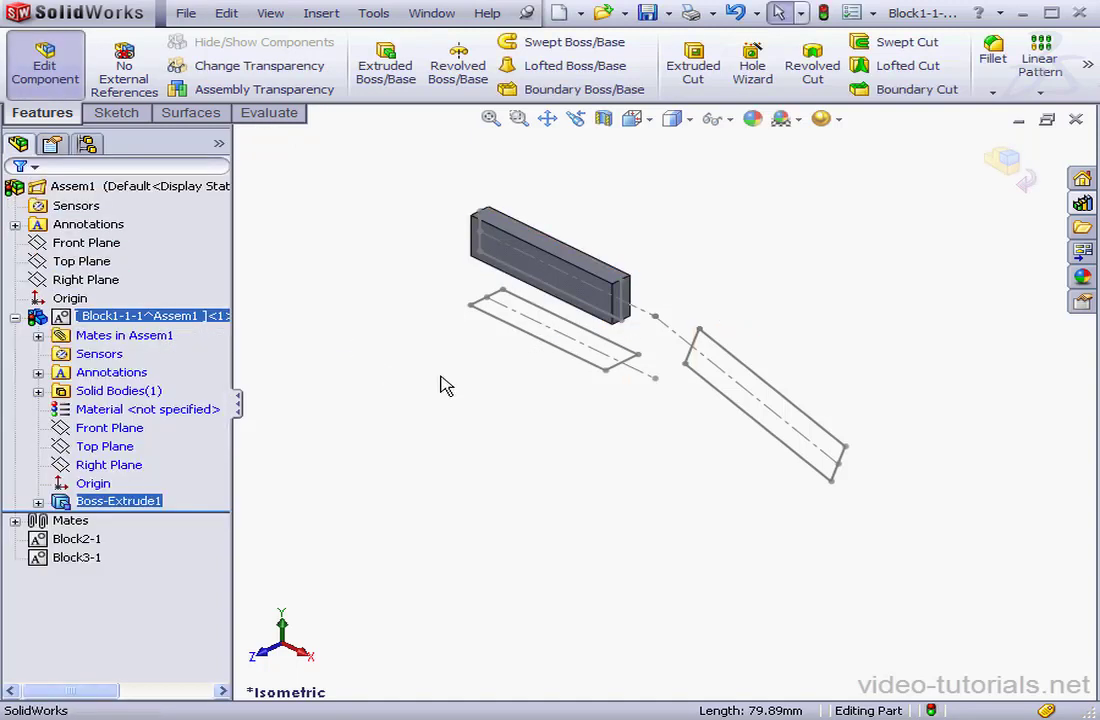
{"action": "left_click", "coordinate": [1020, 165]}
Step: Make a part from Block2-1 using the On Block constraint
{"action": "left_click", "coordinate": [80, 539]}
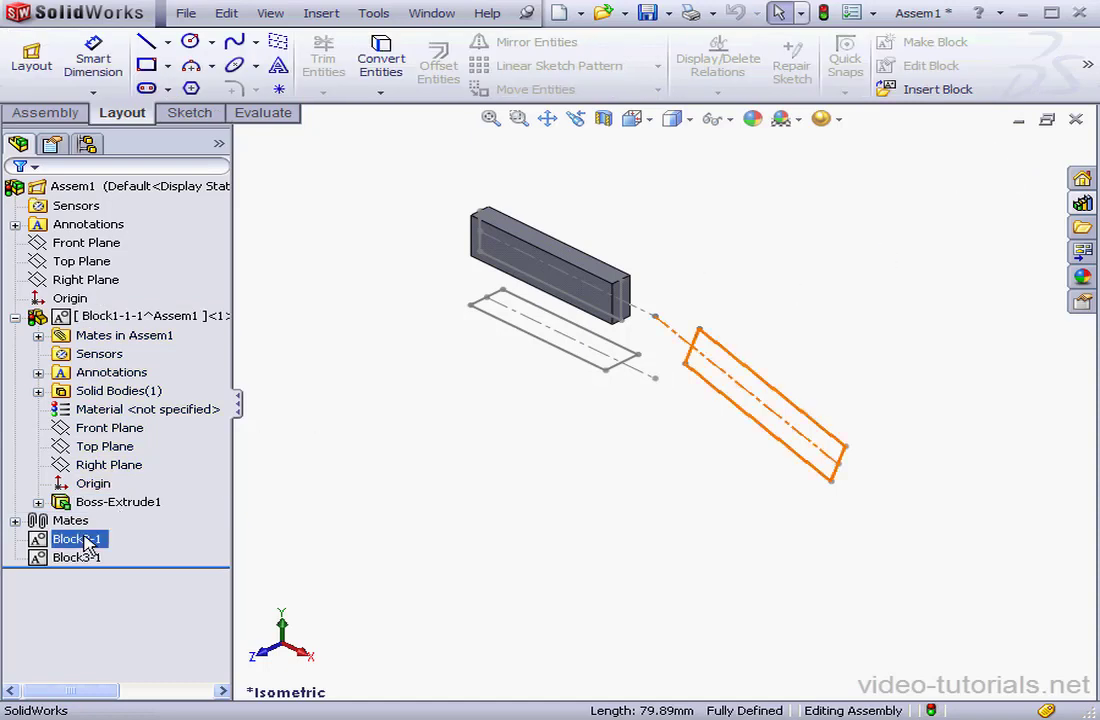
{"action": "right_click", "coordinate": [76, 543]}
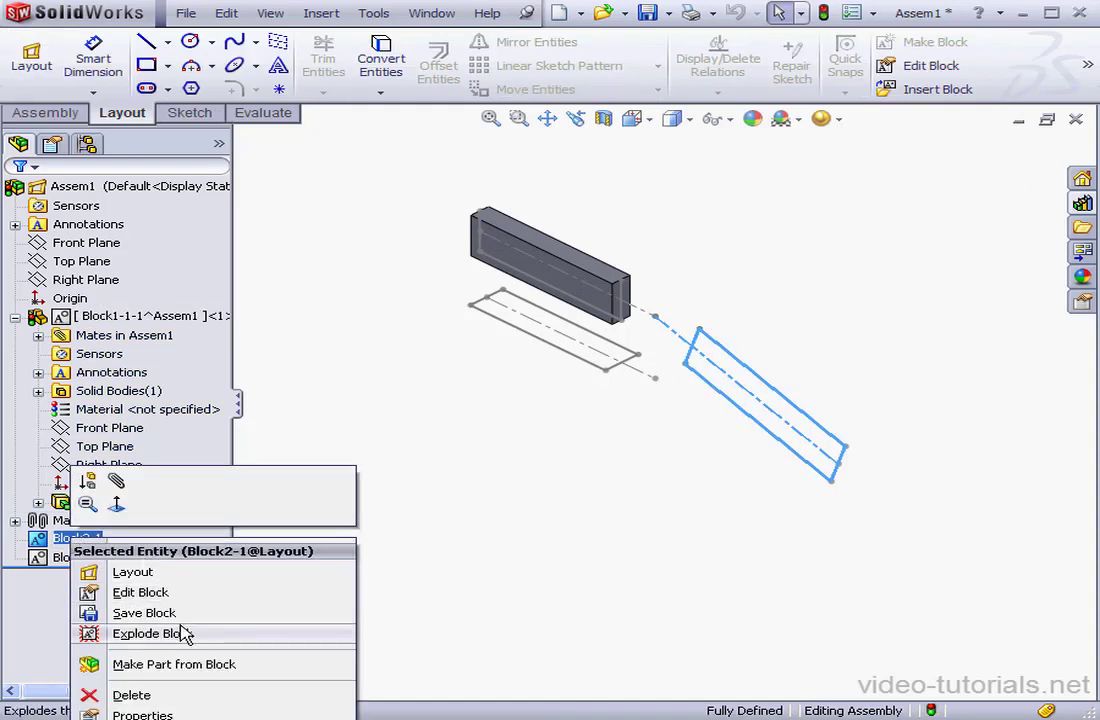
{"action": "left_click", "coordinate": [178, 666]}
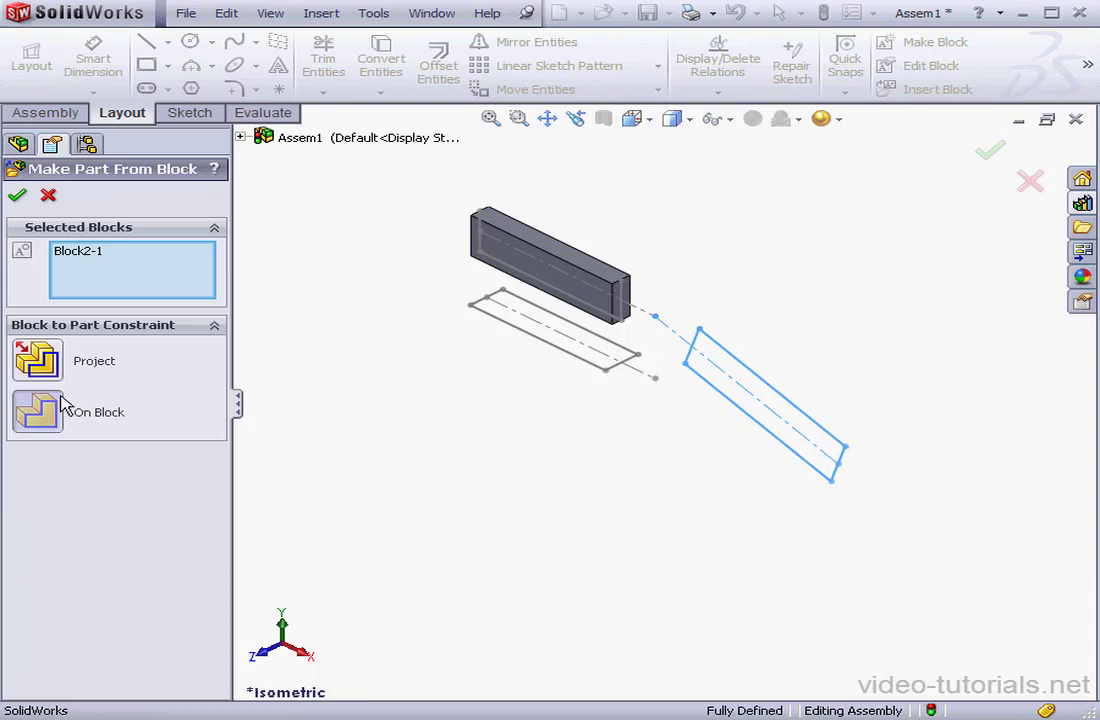
{"action": "left_click", "coordinate": [18, 198]}
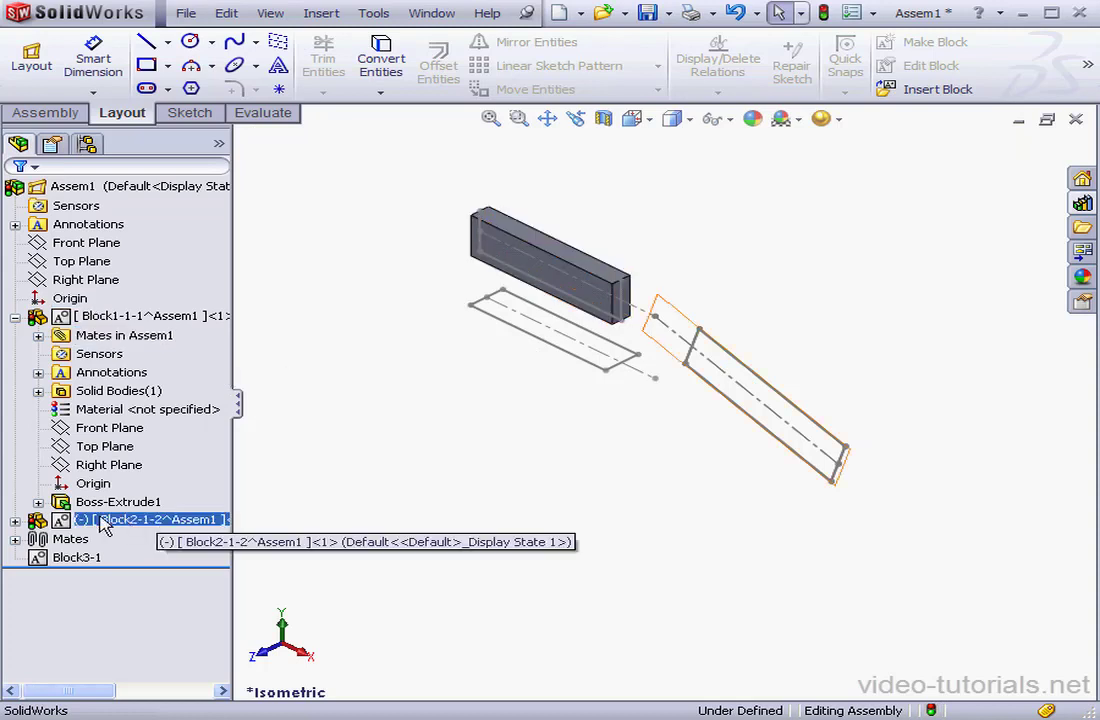
Step: Edit the Block2 part in the assembly, extrude its rectangle 10 mm with the Mid Plane condition, and return to the assembly
{"action": "right_click", "coordinate": [63, 522]}
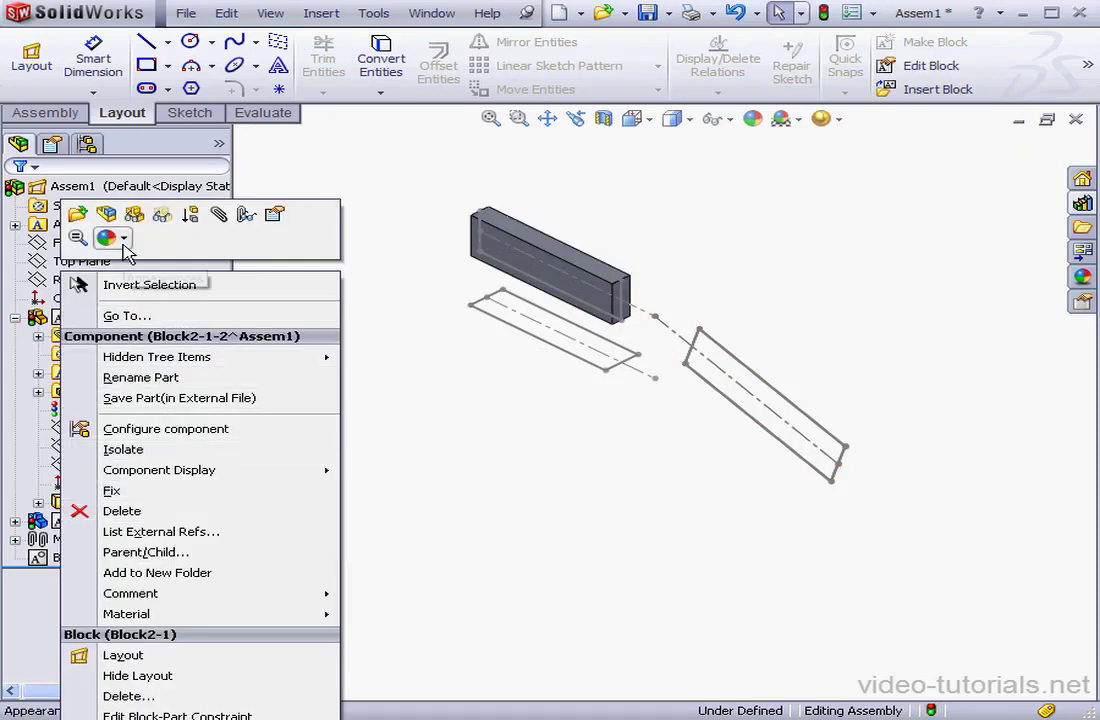
{"action": "left_click", "coordinate": [106, 213]}
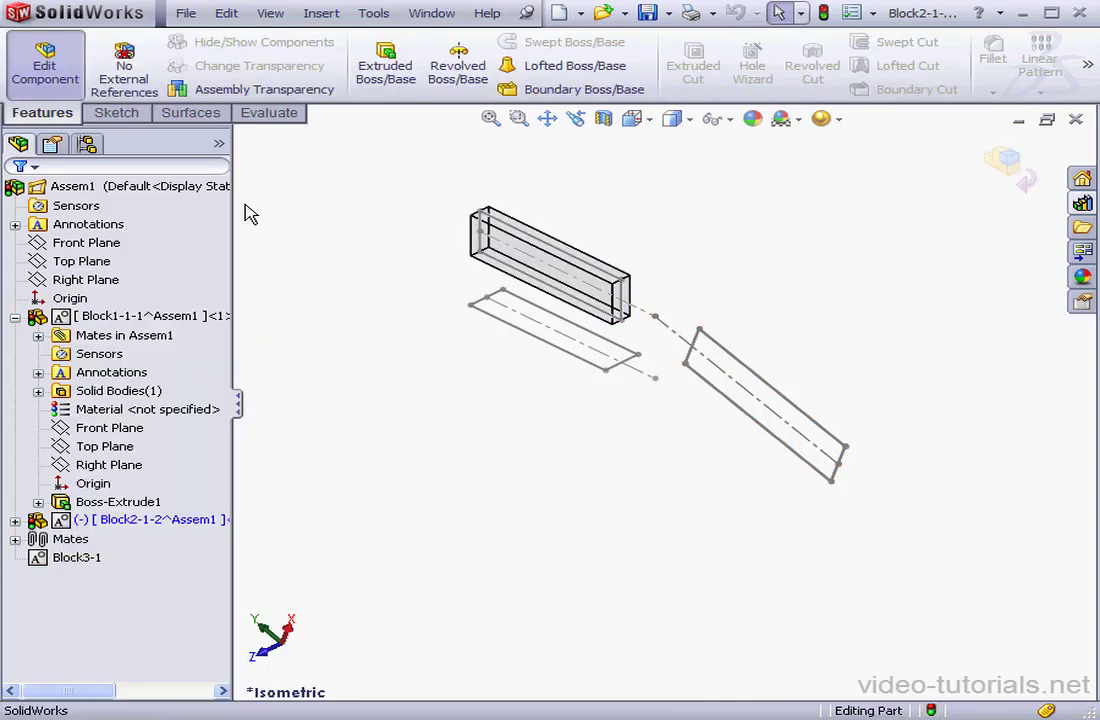
{"action": "left_click", "coordinate": [385, 64]}
{"action": "left_click", "coordinate": [778, 398]}
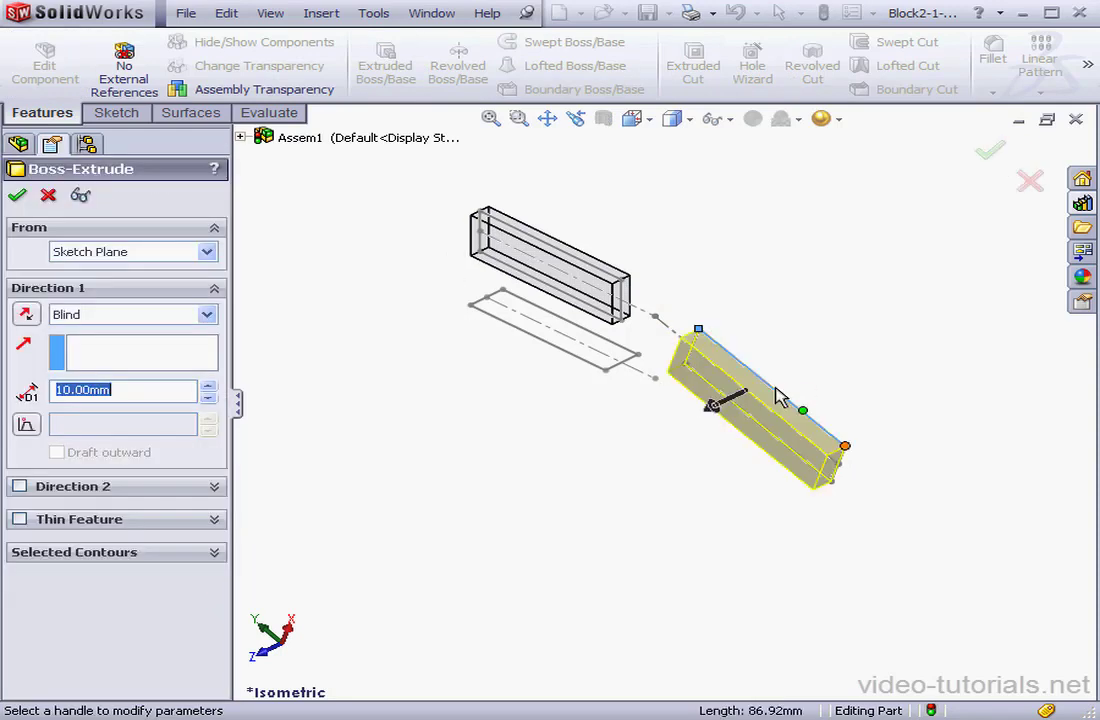
{"action": "left_click", "coordinate": [206, 315]}
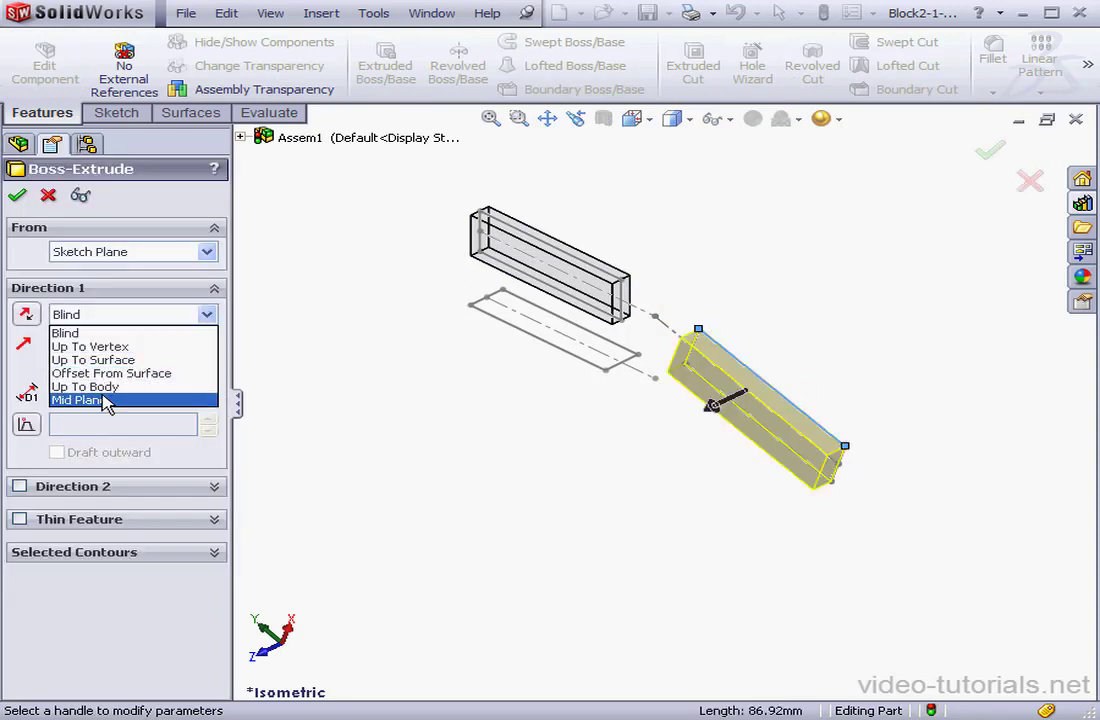
{"action": "left_click", "coordinate": [140, 400]}
{"action": "left_click", "coordinate": [17, 195]}
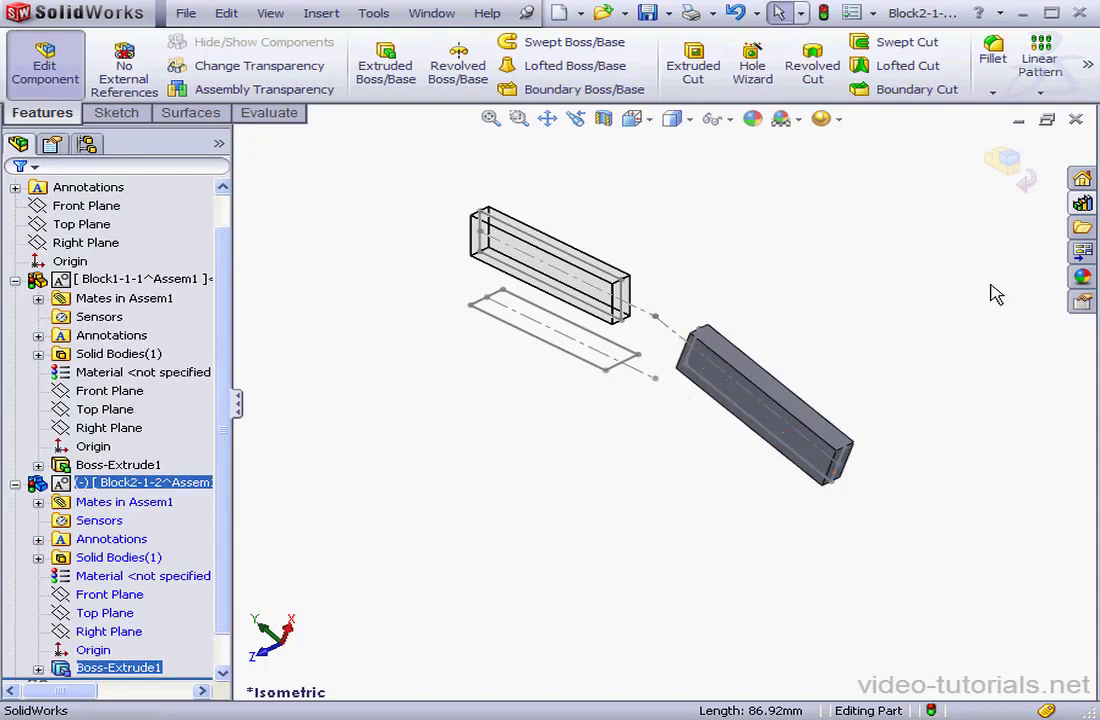
{"action": "left_click", "coordinate": [1025, 178]}
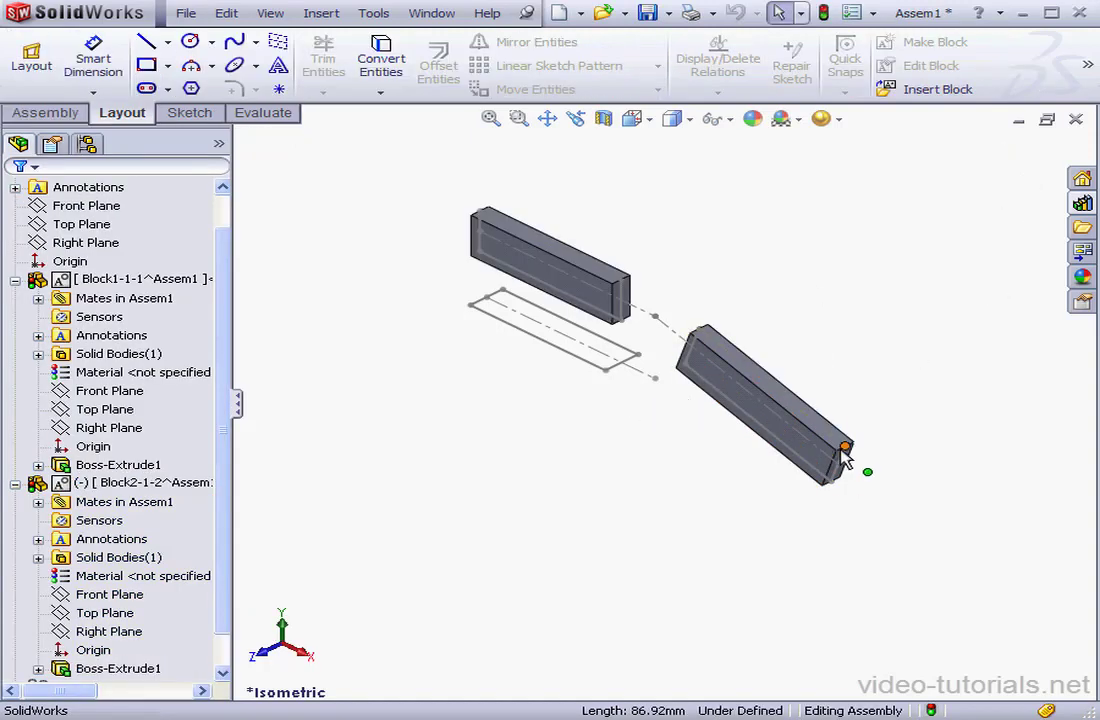
Step: Swing the Block2 part upward about its joint with Block1 and collapse both block parts in the feature tree
{"action": "left_click_drag", "start_coordinate": [845, 455], "coordinate": [800, 320]}
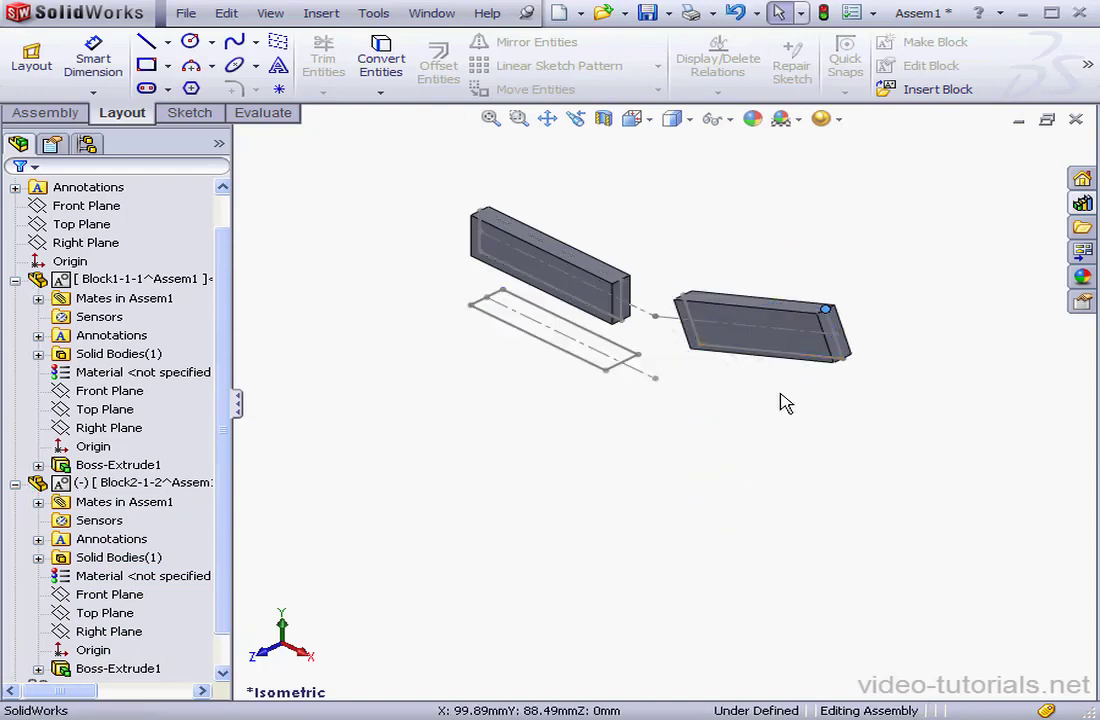
{"action": "left_click", "coordinate": [15, 279]}
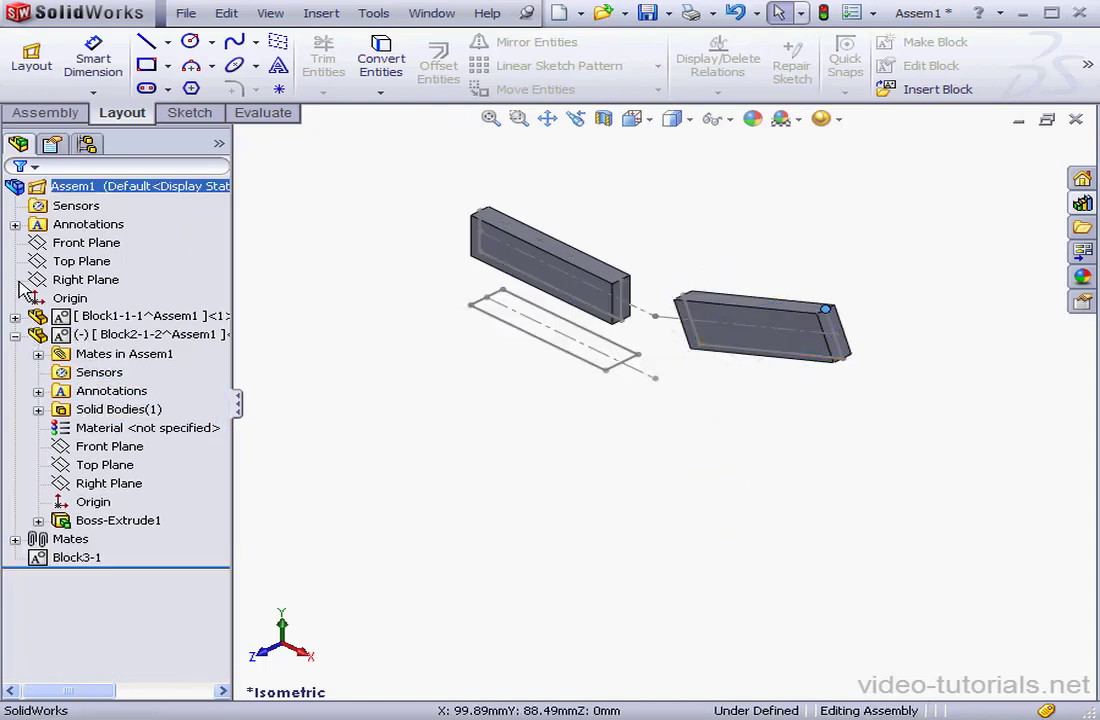
{"action": "left_click", "coordinate": [15, 334]}
Step: Make a part from Block3-1 using the Project constraint
{"action": "left_click", "coordinate": [70, 372]}
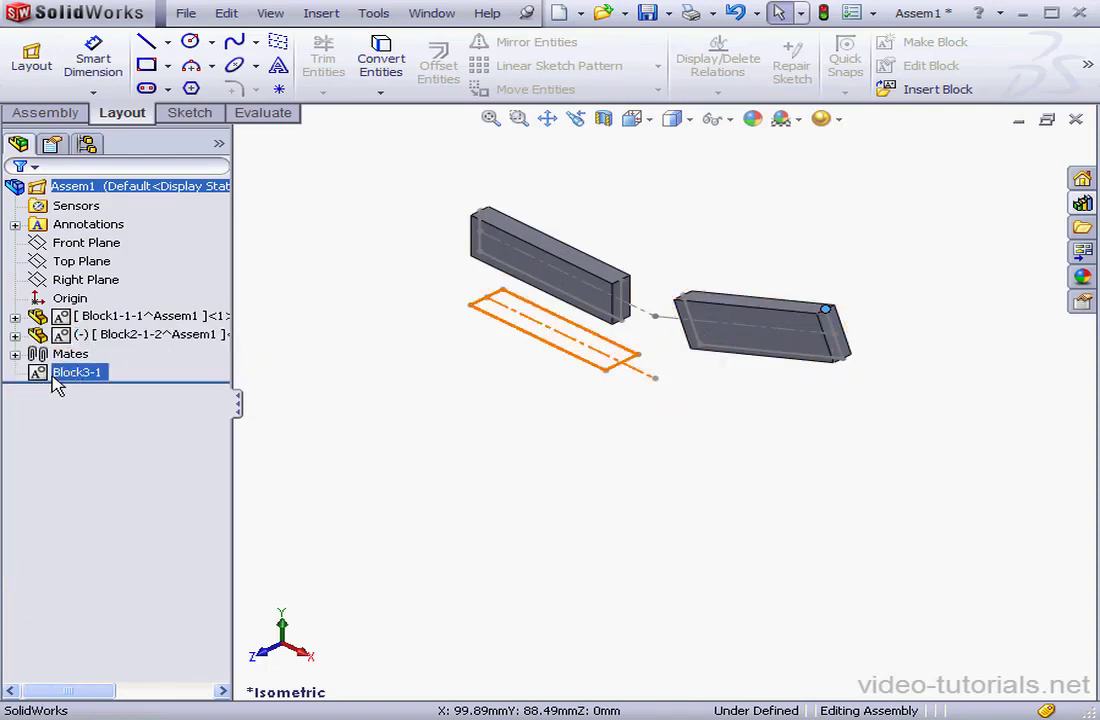
{"action": "right_click", "coordinate": [62, 374]}
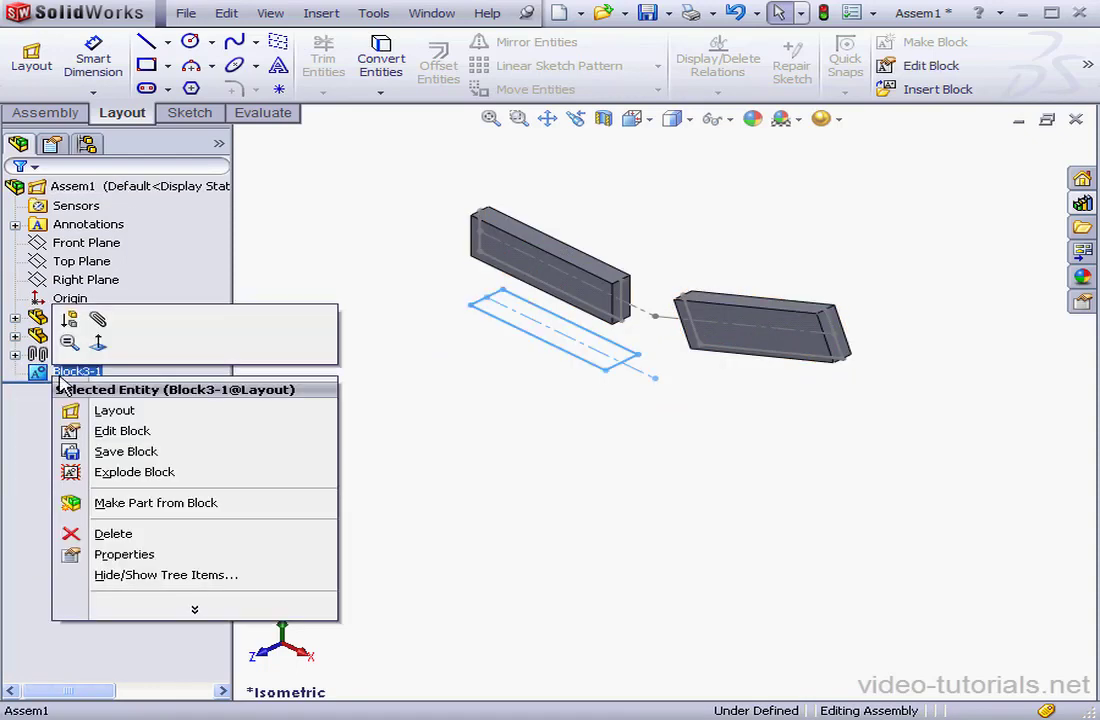
{"action": "left_click", "coordinate": [137, 505]}
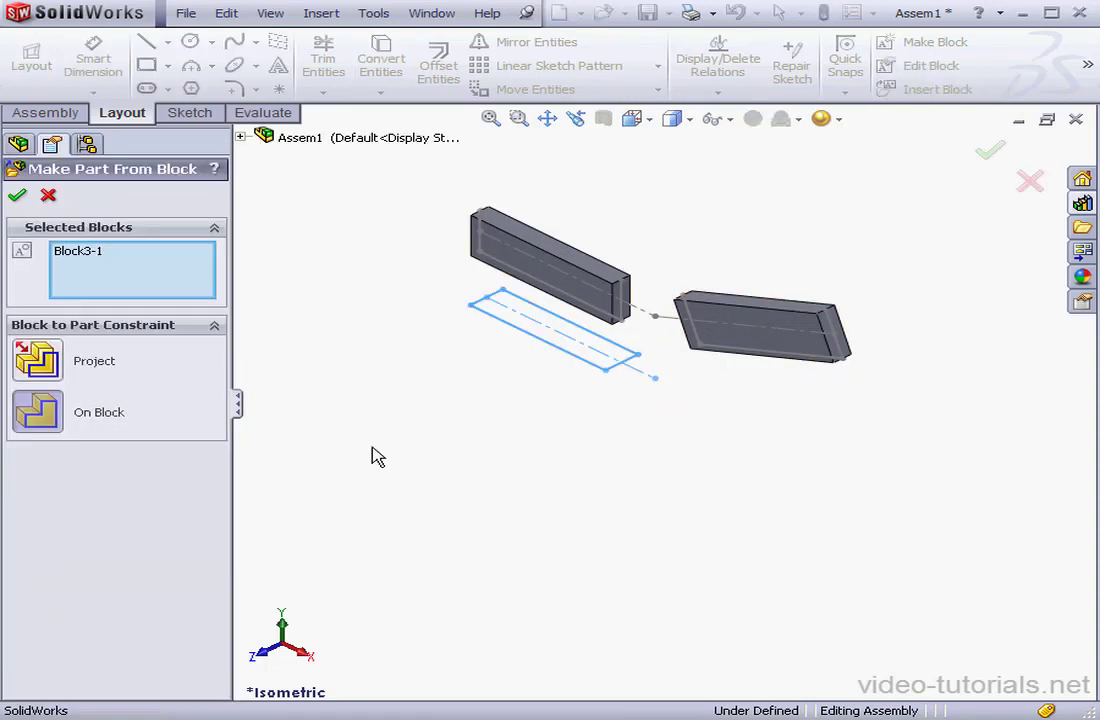
{"action": "left_click", "coordinate": [46, 374]}
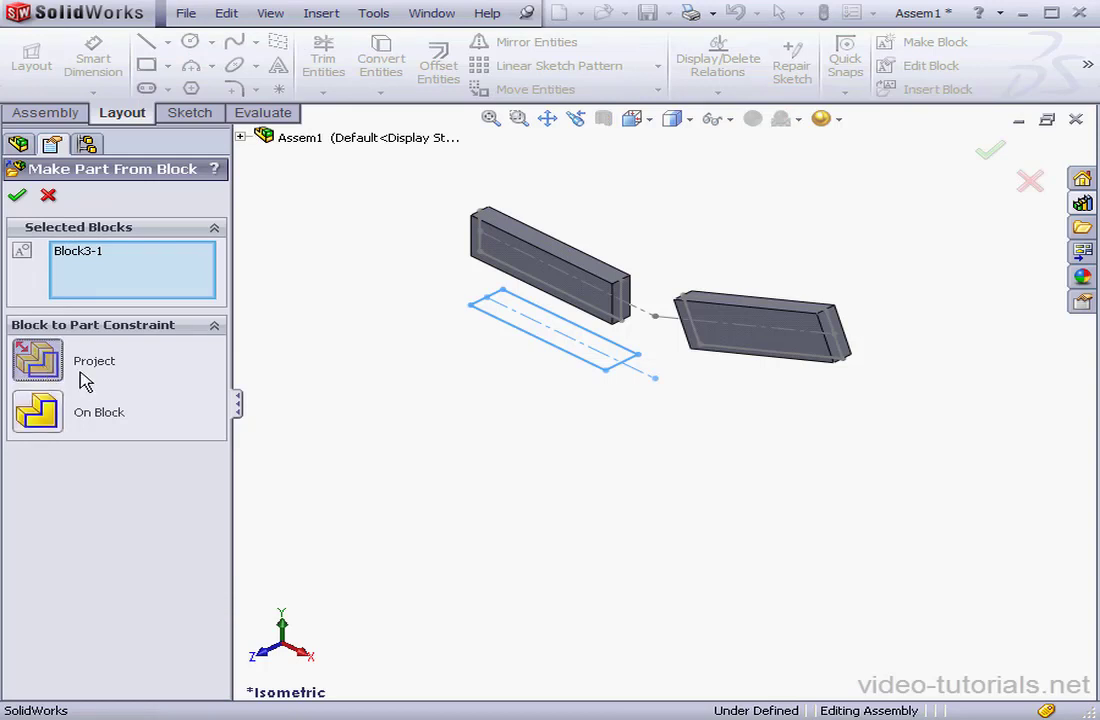
{"action": "left_click", "coordinate": [18, 196]}
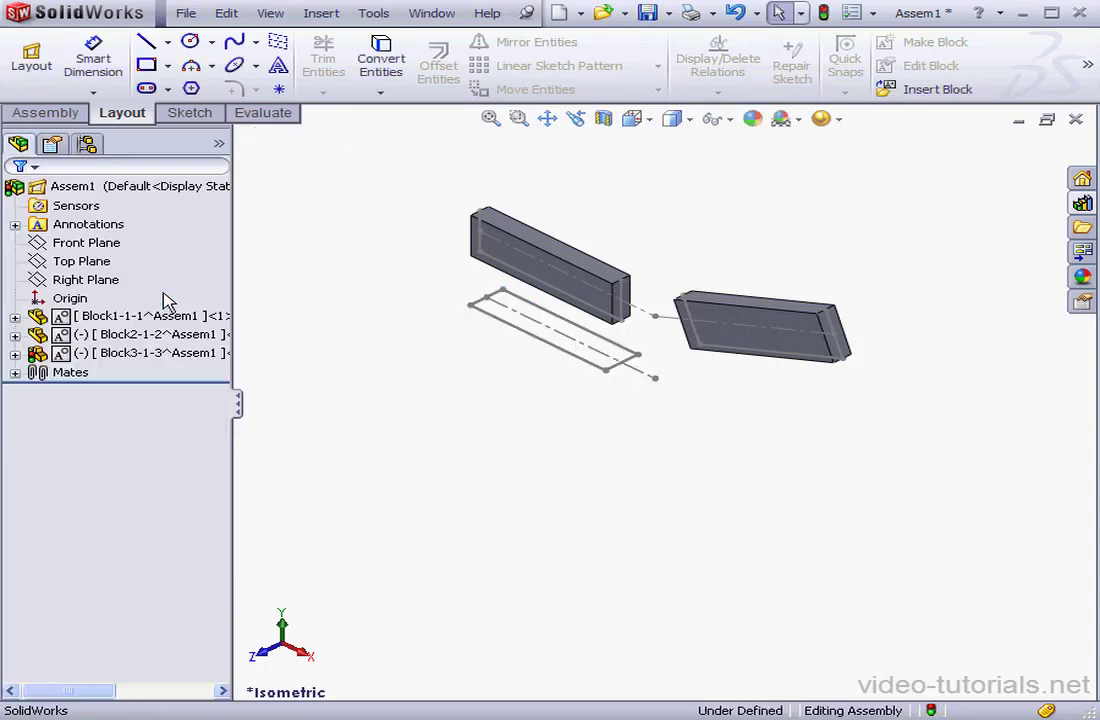
Step: Edit the Block3 part in the assembly, extrude its rectangle 10 mm with the Blind condition, and return to the assembly
{"action": "right_click", "coordinate": [62, 353]}
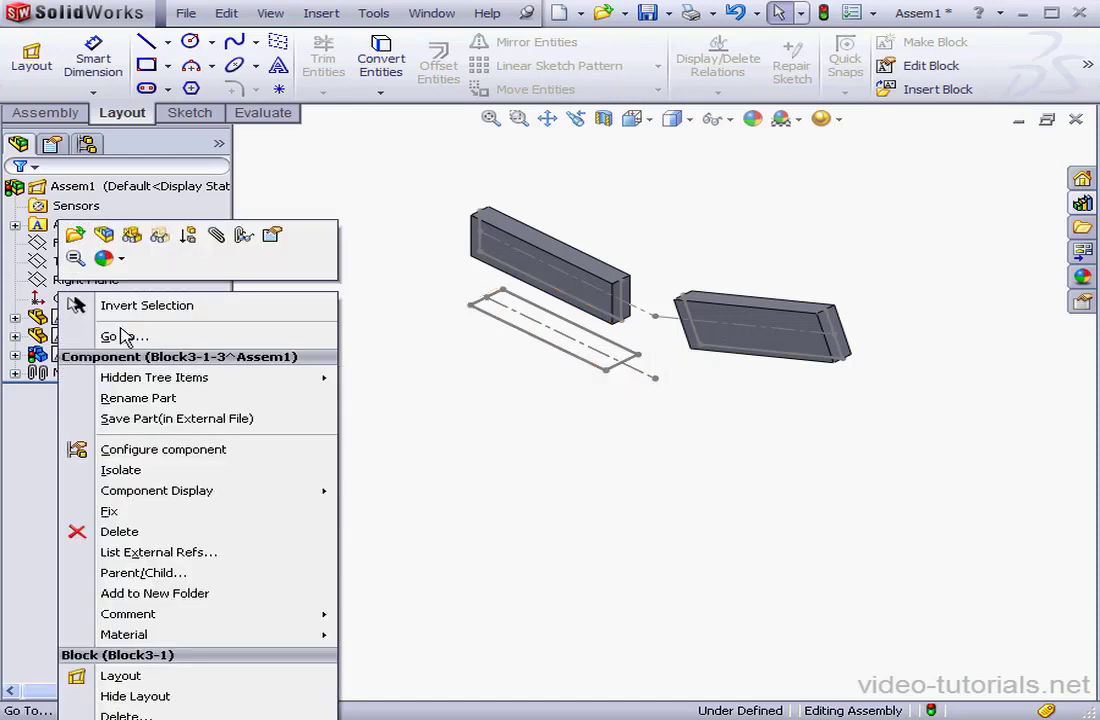
{"action": "left_click", "coordinate": [110, 238]}
{"action": "left_click", "coordinate": [385, 65]}
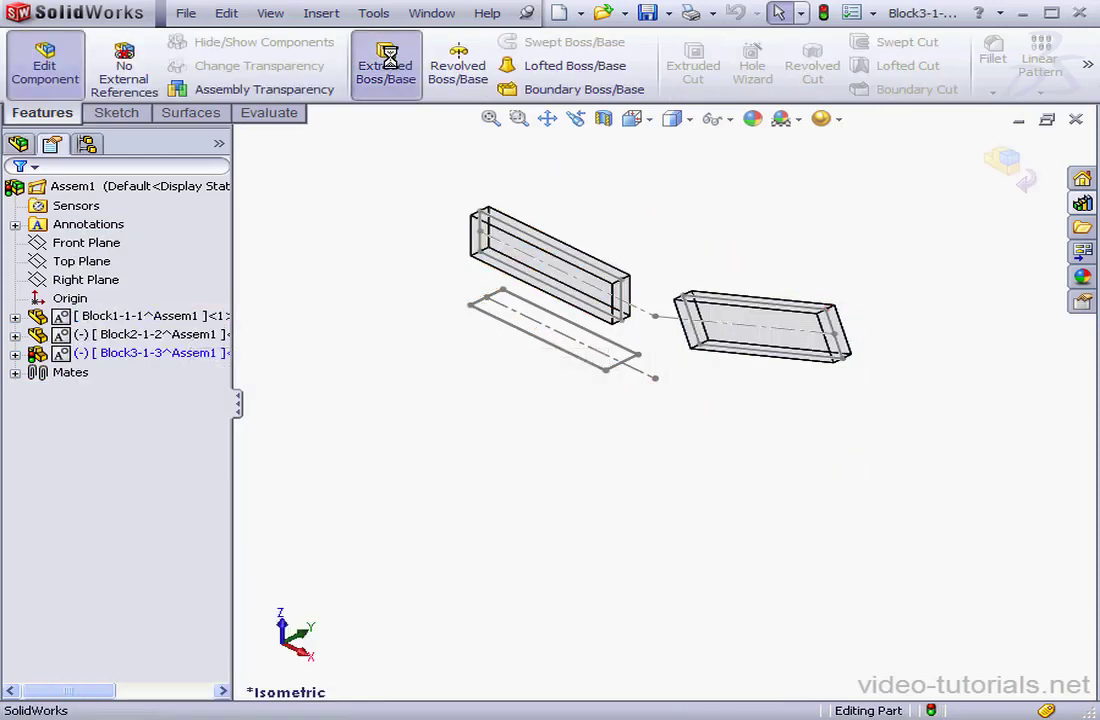
{"action": "left_click", "coordinate": [545, 344]}
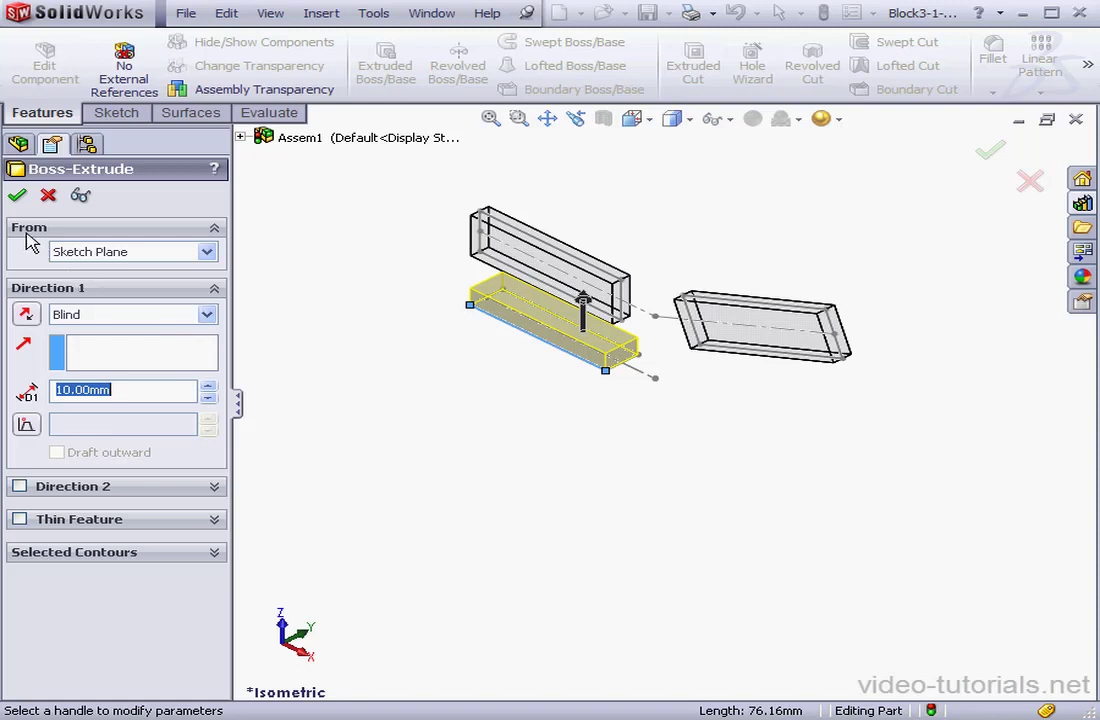
{"action": "left_click", "coordinate": [18, 196]}
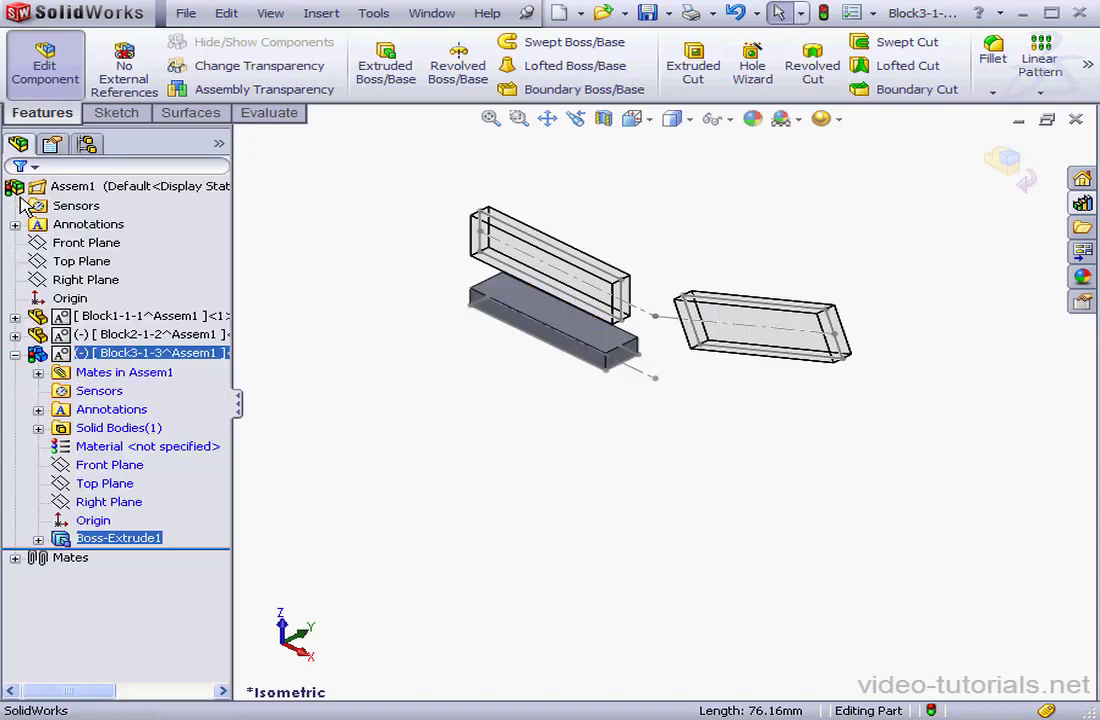
{"action": "left_click", "coordinate": [1012, 165]}
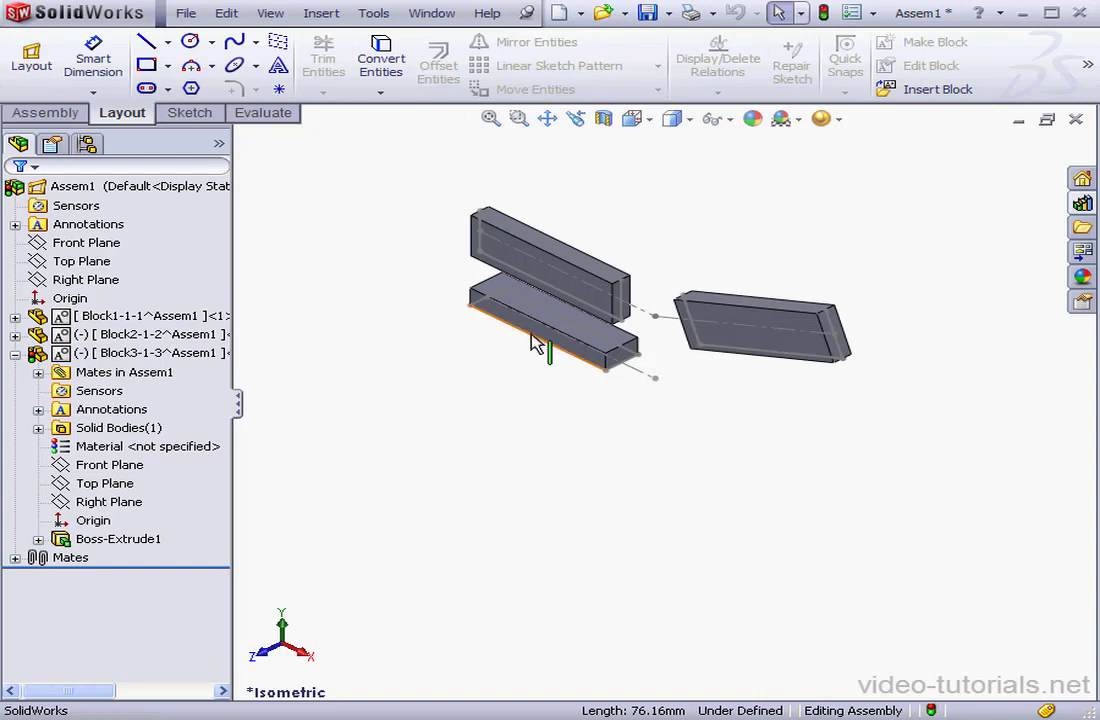
Step: Move the Block3 part up off its block and swing it around, and delete its Layout: Part-Block Projected1 mate
{"action": "mouse_move", "coordinate": [533, 340]}
{"action": "left_mouse_down"}
{"action": "mouse_move", "coordinate": [543, 417]}
{"action": "mouse_move", "coordinate": [545, 356]}
{"action": "mouse_move", "coordinate": [545, 442]}
{"action": "mouse_move", "coordinate": [546, 360]}
{"action": "left_mouse_up"}
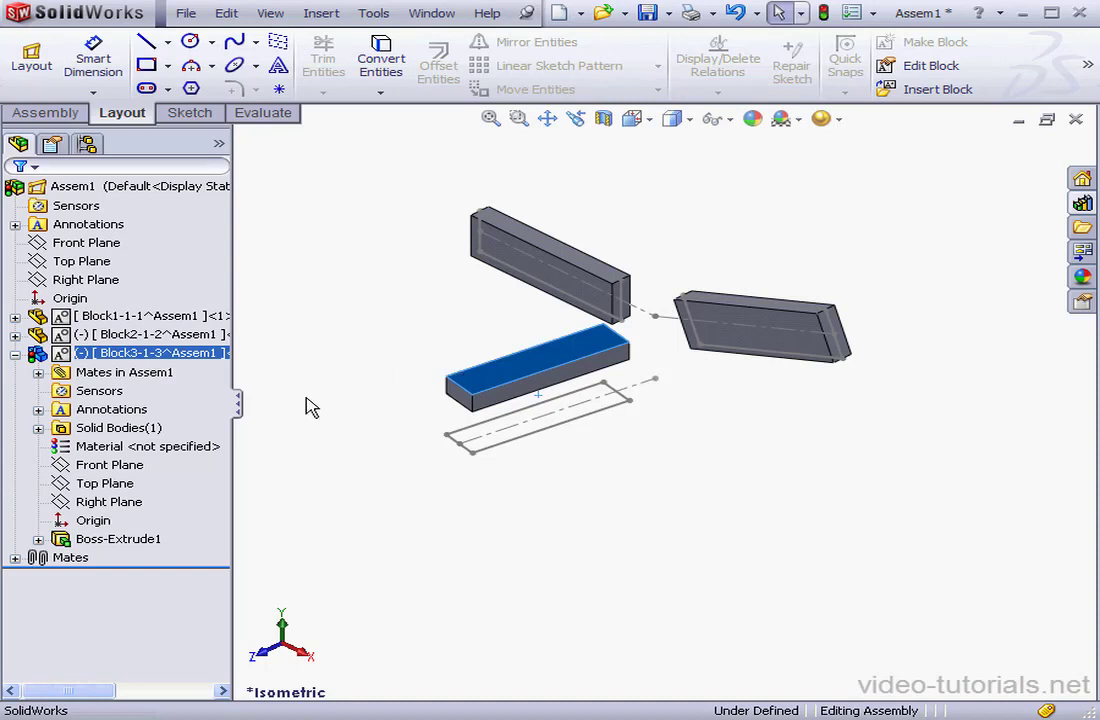
{"action": "left_click", "coordinate": [38, 373]}
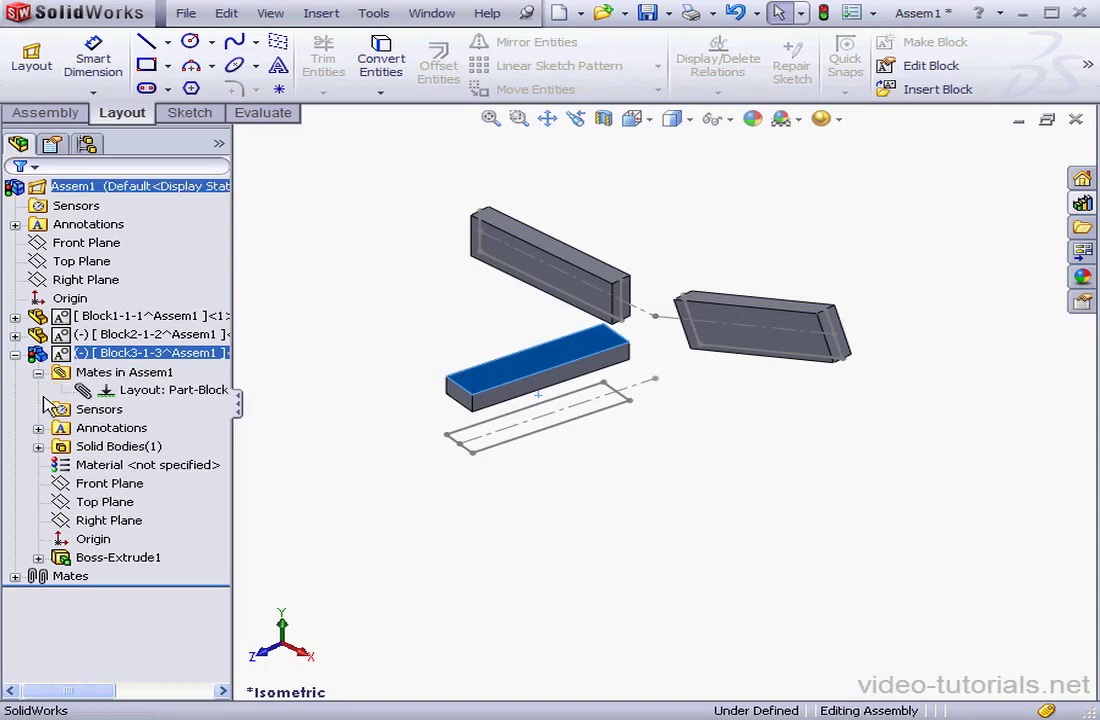
{"action": "left_click", "coordinate": [127, 392]}
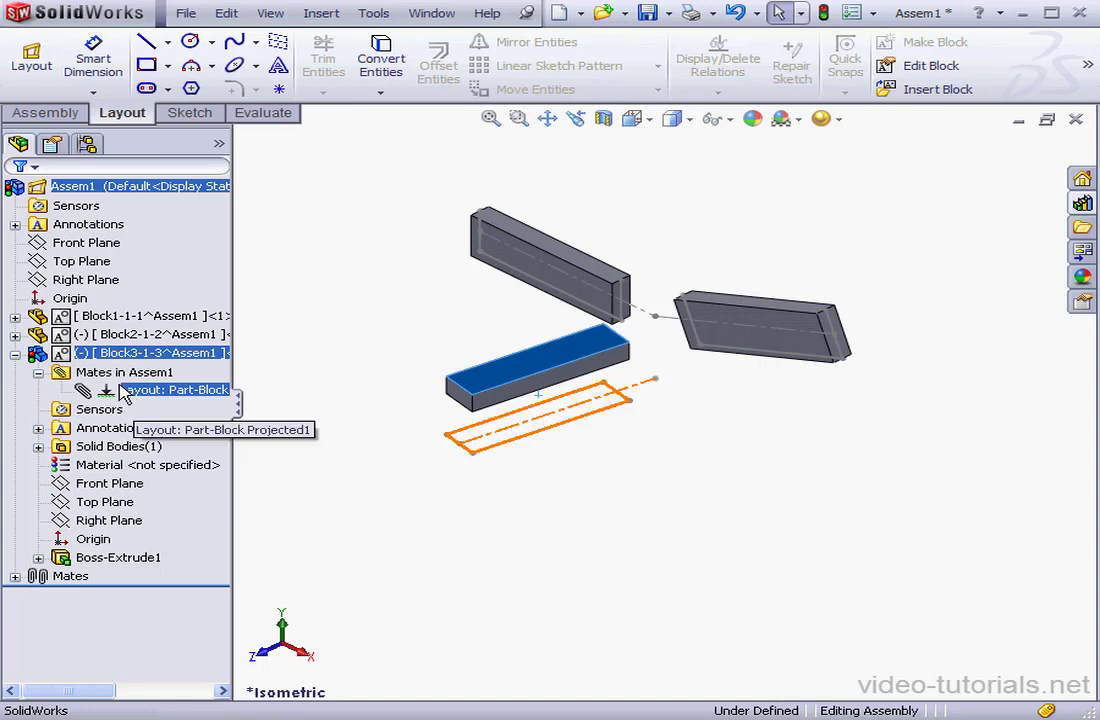
{"action": "right_click", "coordinate": [121, 391]}
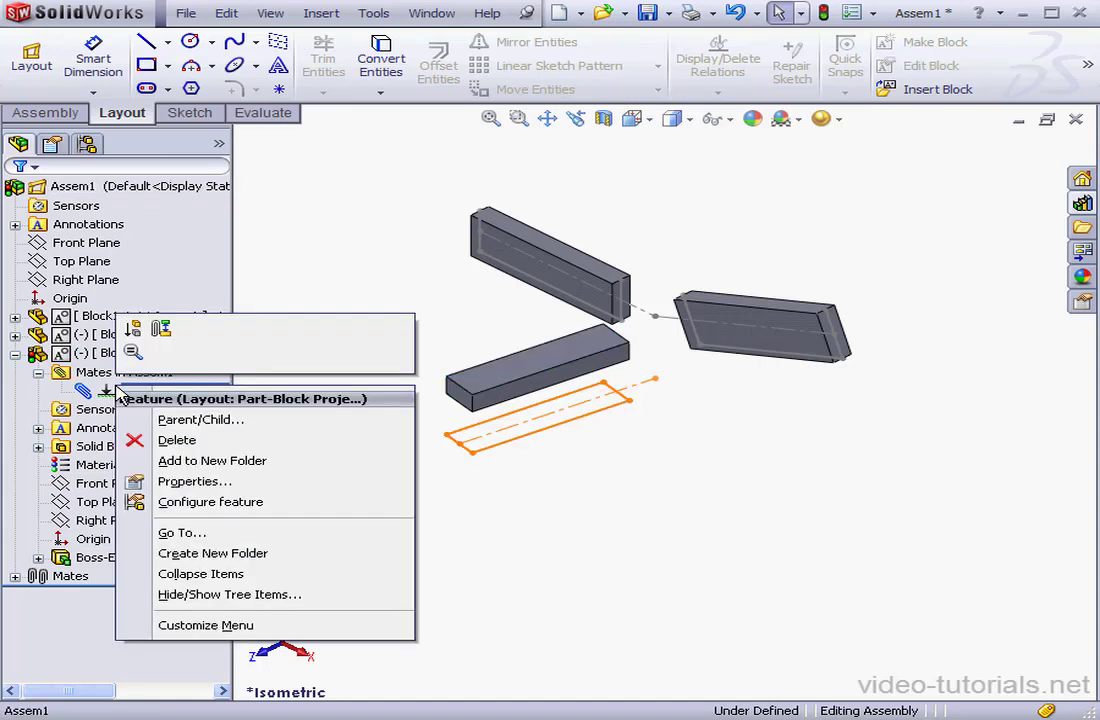
{"action": "left_click", "coordinate": [178, 441]}
{"action": "left_click", "coordinate": [726, 254]}
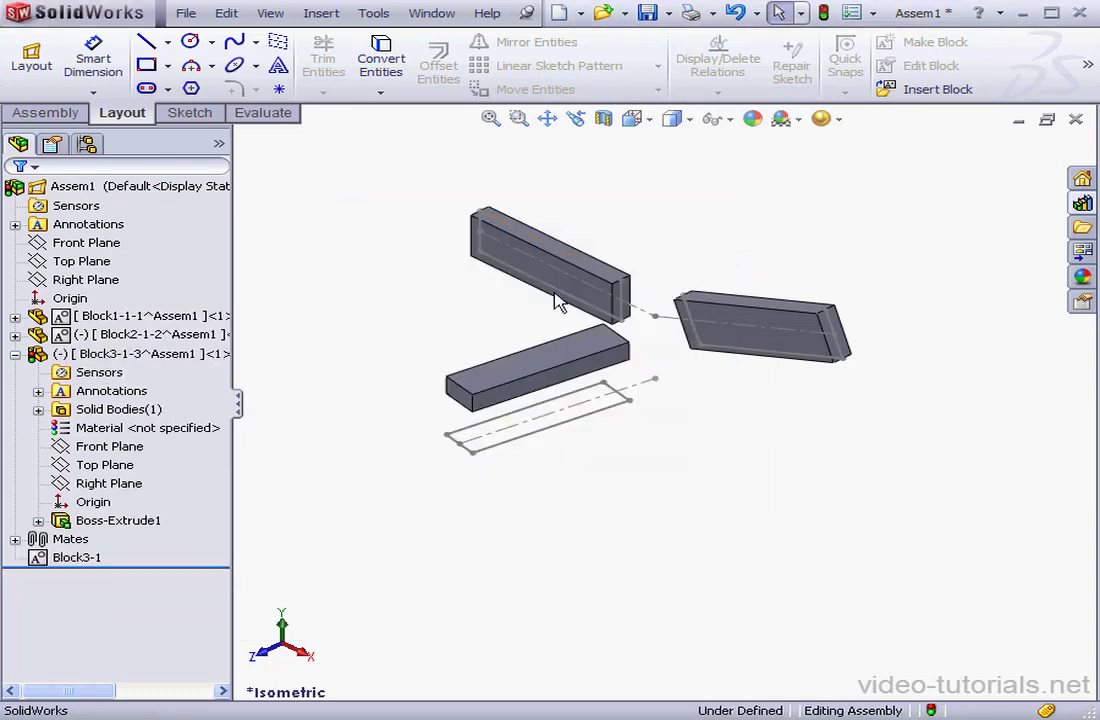
Step: Add a Coincident mate with aligned orientation between the Block3 part's lower long edge and the Block2 part's upper front long edge
{"action": "left_click", "coordinate": [538, 400]}
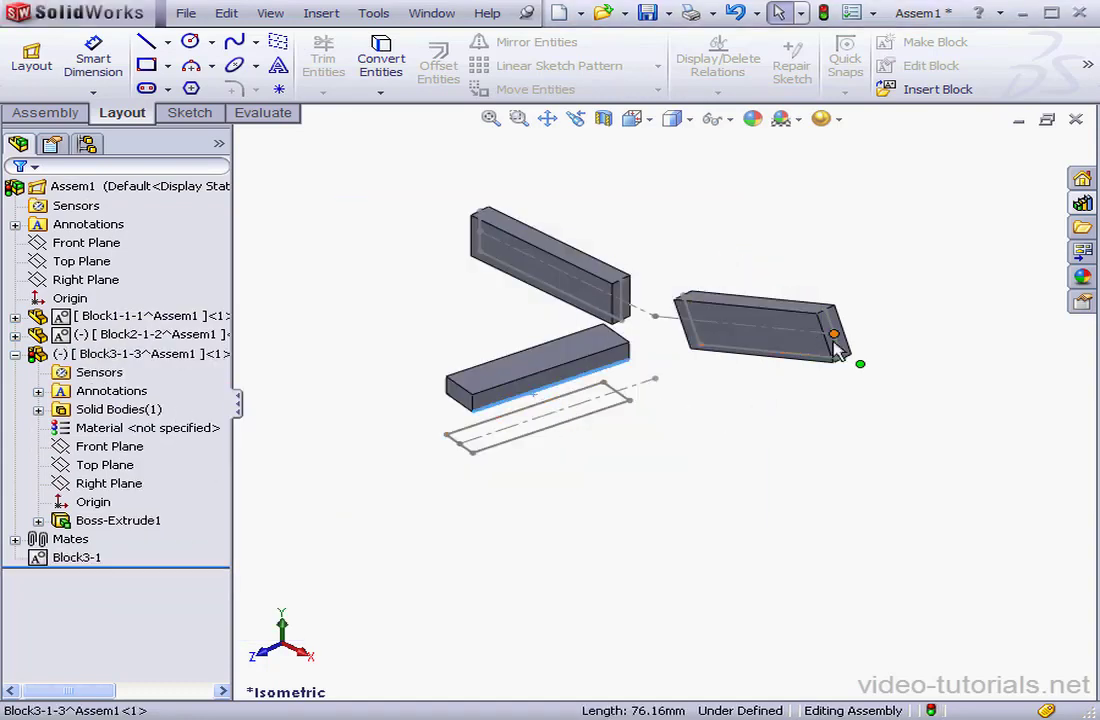
{"action": "left_click", "coordinate": [752, 306], "text": "ctrl"}
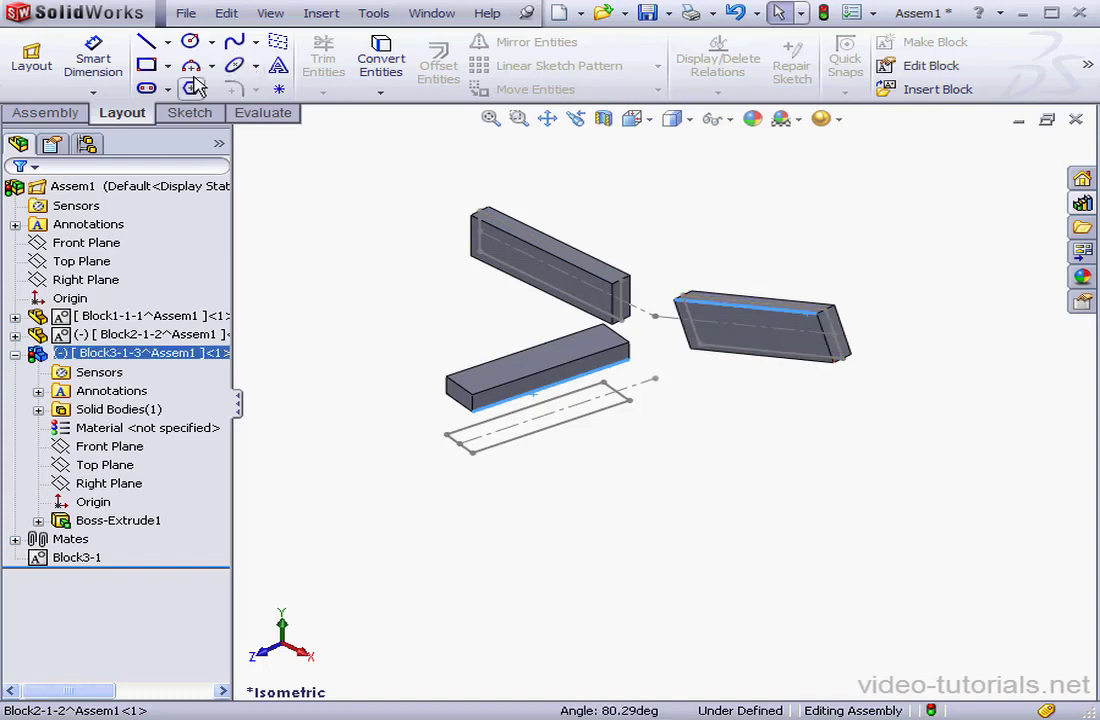
{"action": "left_click", "coordinate": [40, 112]}
{"action": "left_click", "coordinate": [191, 60]}
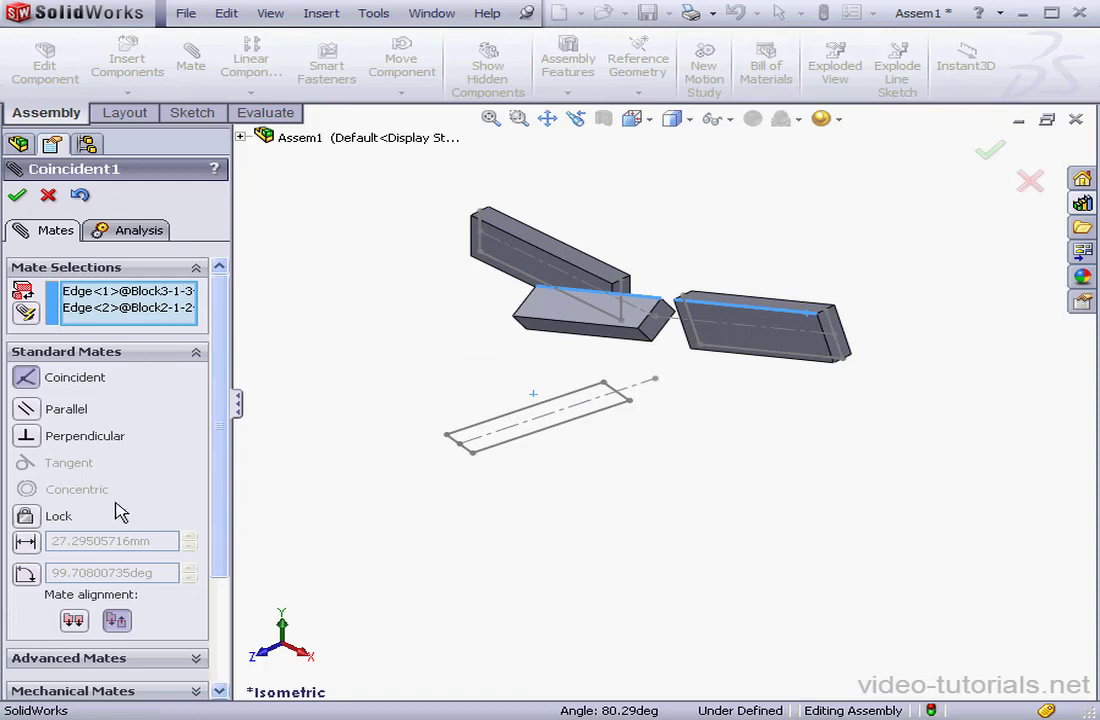
{"action": "left_click", "coordinate": [73, 618]}
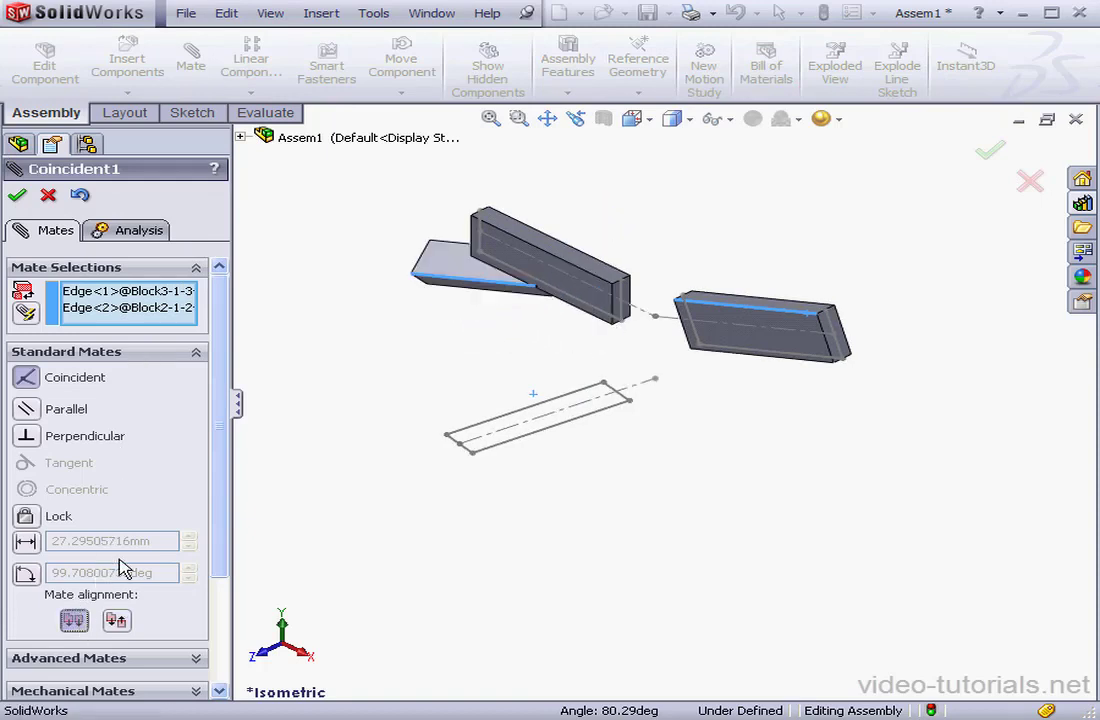
{"action": "left_click", "coordinate": [17, 195]}
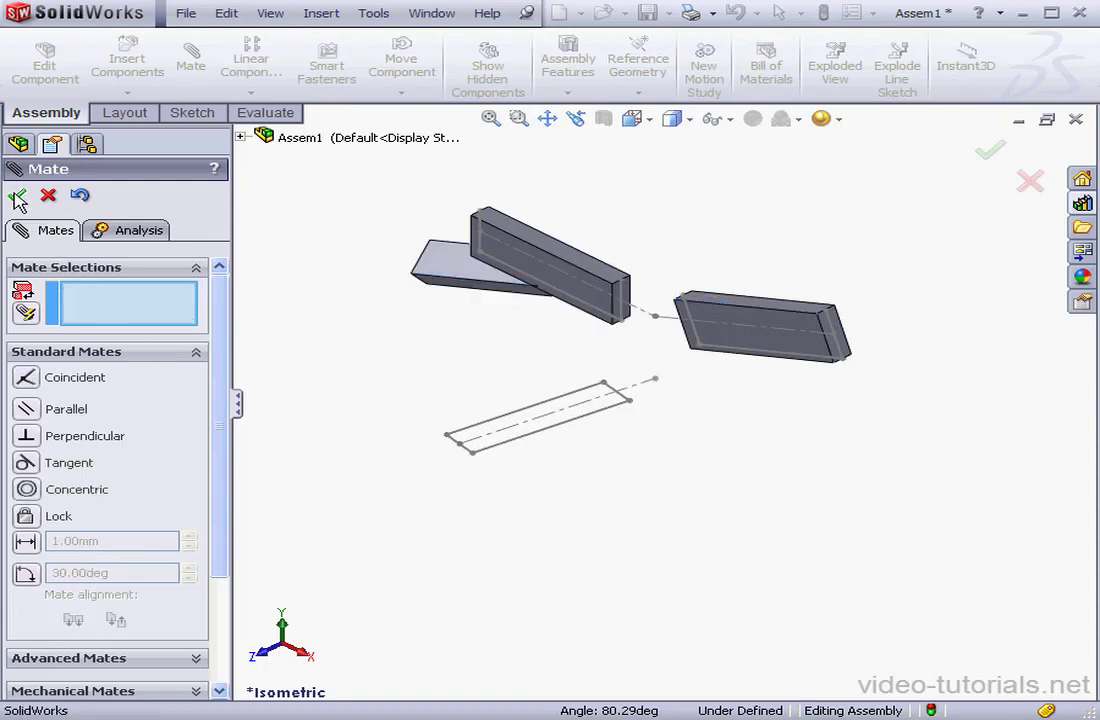
Step: Add an anti-aligned Coincident mate between the Block3 part's short end edge and the Block2 part's short front edge, and finish mating
{"action": "left_click", "coordinate": [418, 262]}
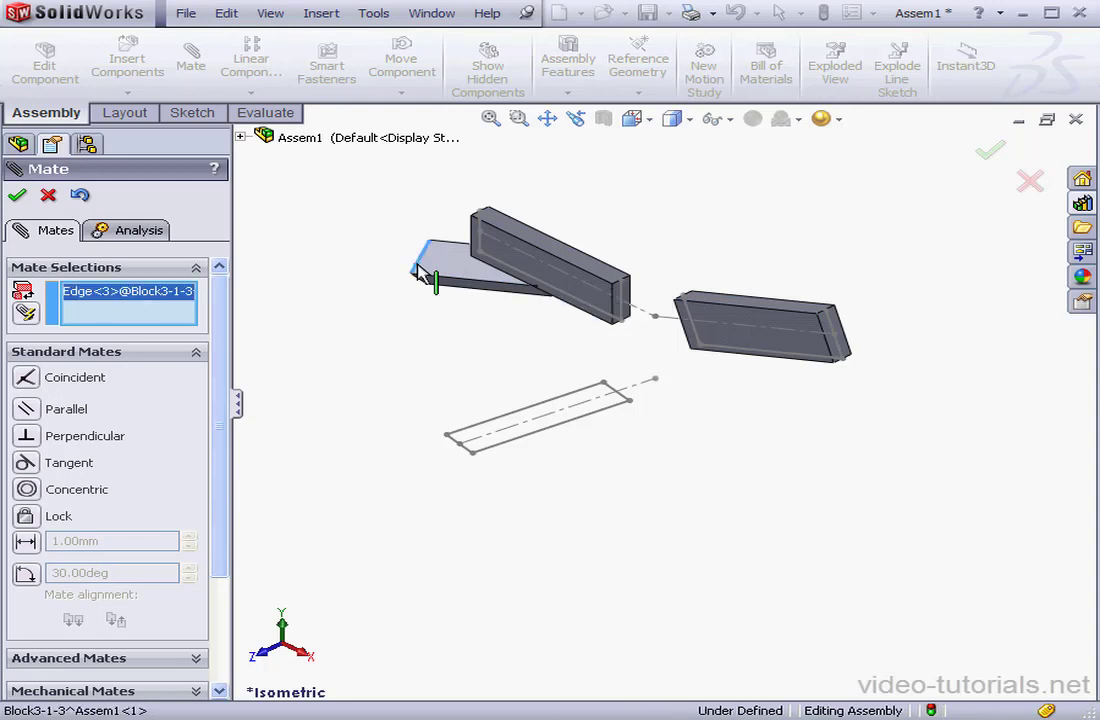
{"action": "left_click", "coordinate": [693, 350]}
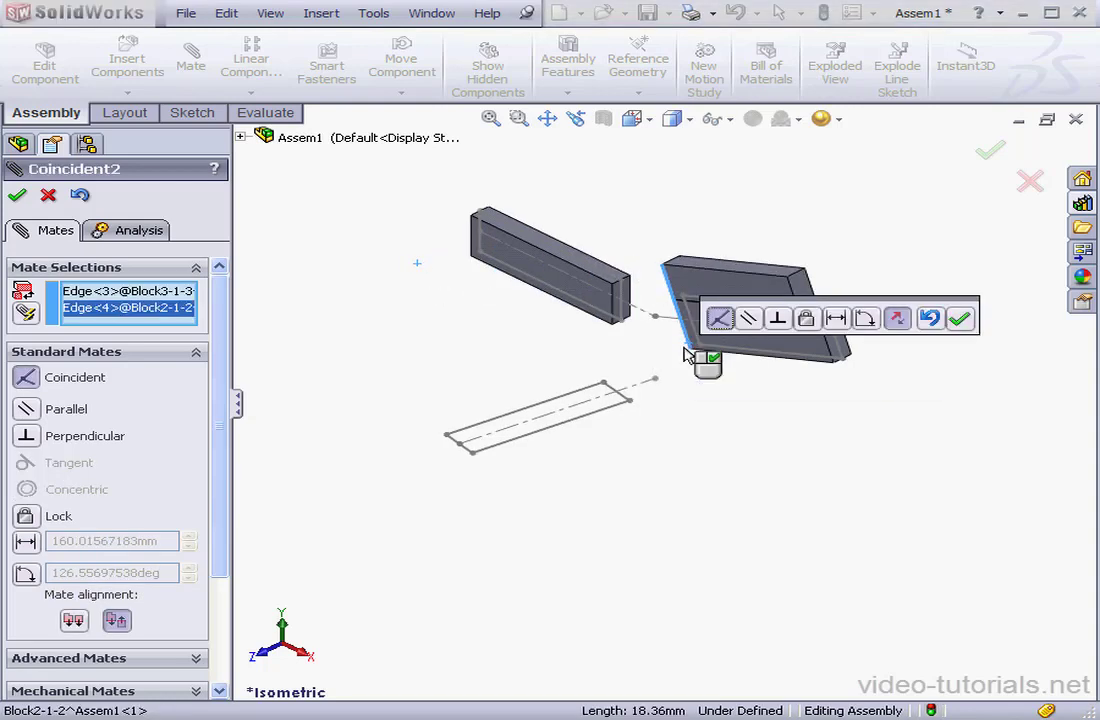
{"action": "left_click", "coordinate": [898, 318]}
{"action": "left_click", "coordinate": [903, 319]}
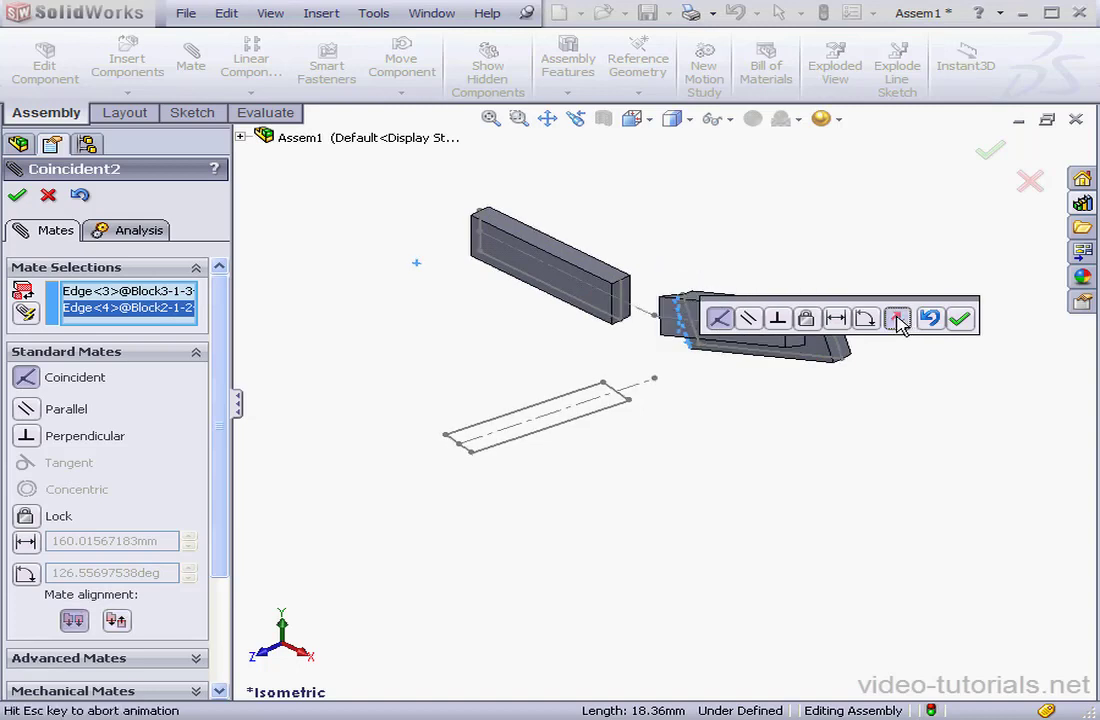
{"action": "left_click", "coordinate": [960, 319]}
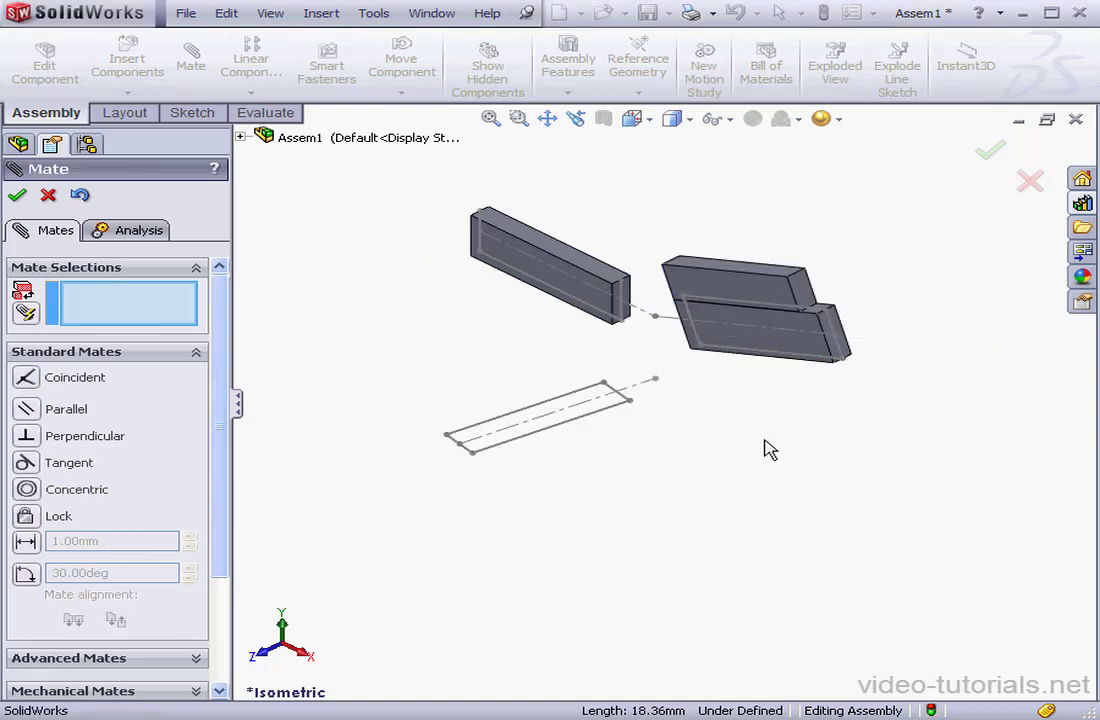
{"action": "left_click", "coordinate": [48, 195]}
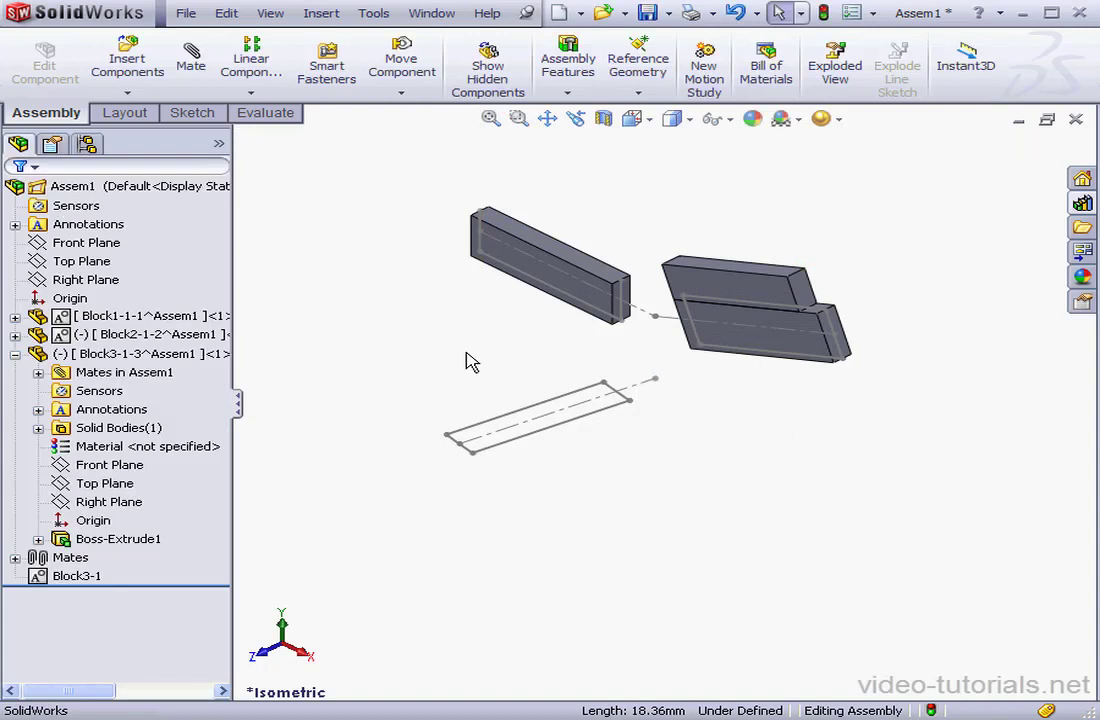
Step: Swing the mated Block2 and Block3 parts slightly upward together about the joint with Block1
{"action": "left_click_drag", "start_coordinate": [845, 360], "coordinate": [795, 348]}
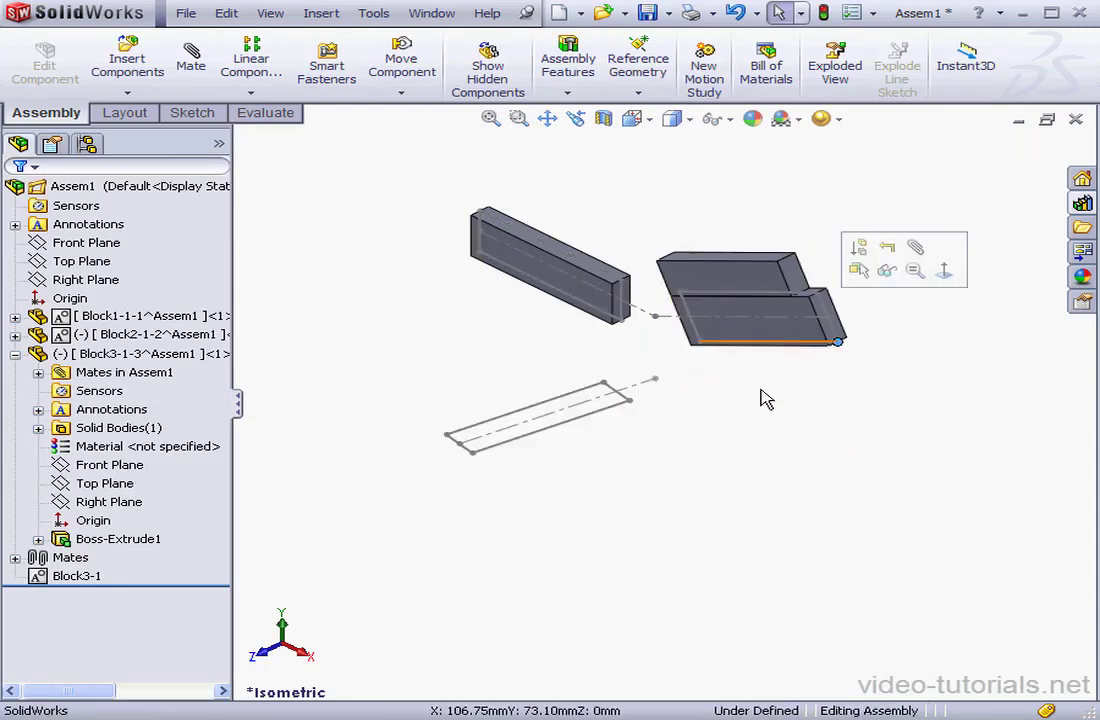